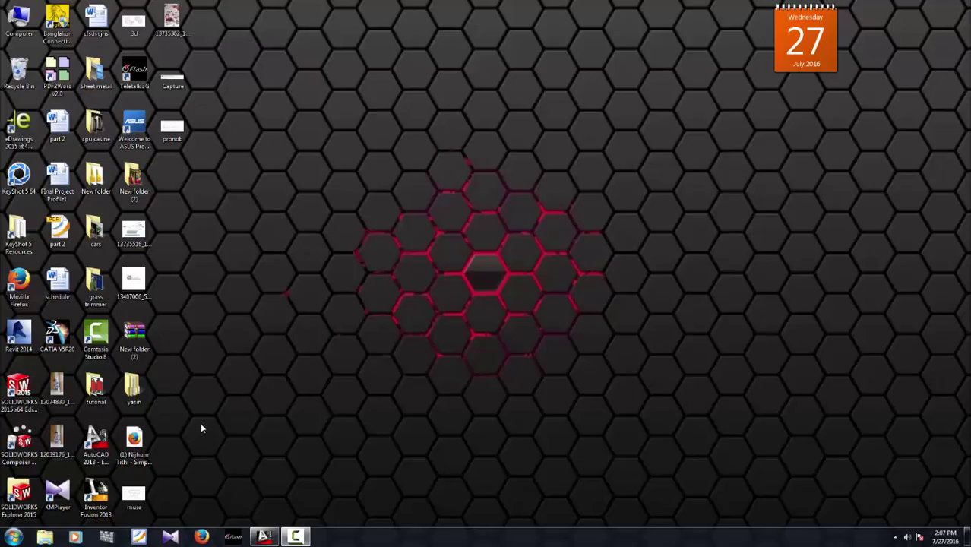
# Step: Open the pronob.PNG reference drawing from the desktop in Picasa Photo Viewer
pyautogui.doubleClick(162, 113)
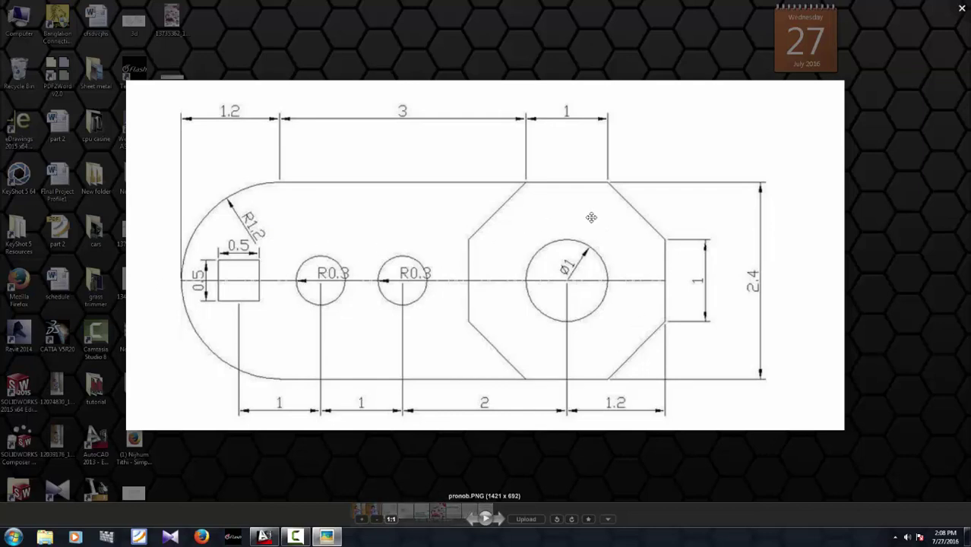
pyautogui.moveTo(577, 377)
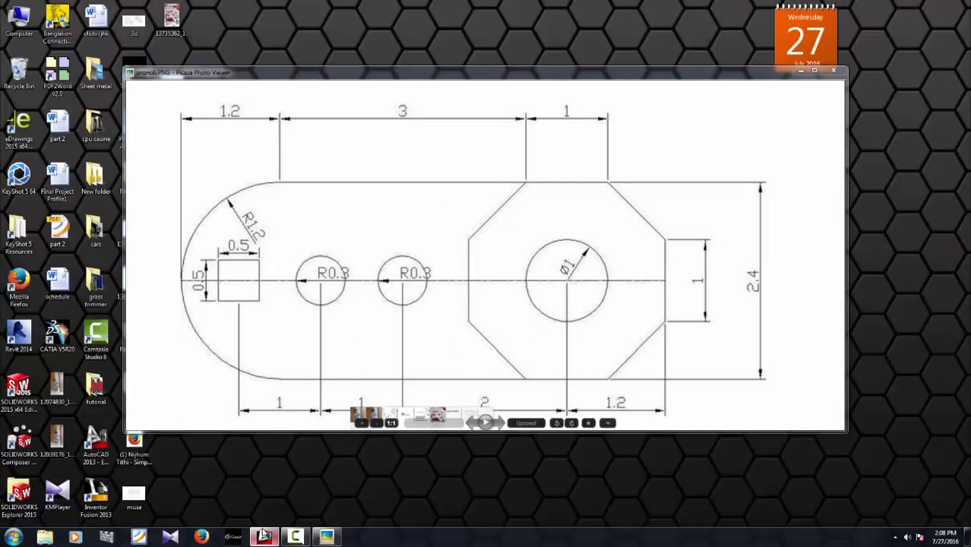
# Step: Switch from the reference image to the empty AutoCAD Drawing2.dwg
pyautogui.click(264, 536)
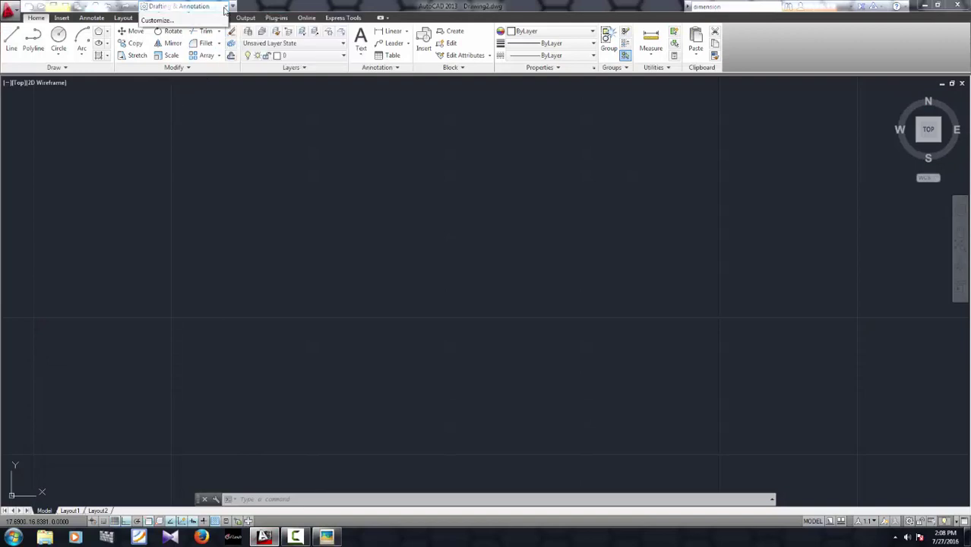
# Step: Draw a regular 8-sided polygon by edge with 1-unit sides, then zoom in on it
pyautogui.click(223, 8)
pyautogui.click(193, 23)
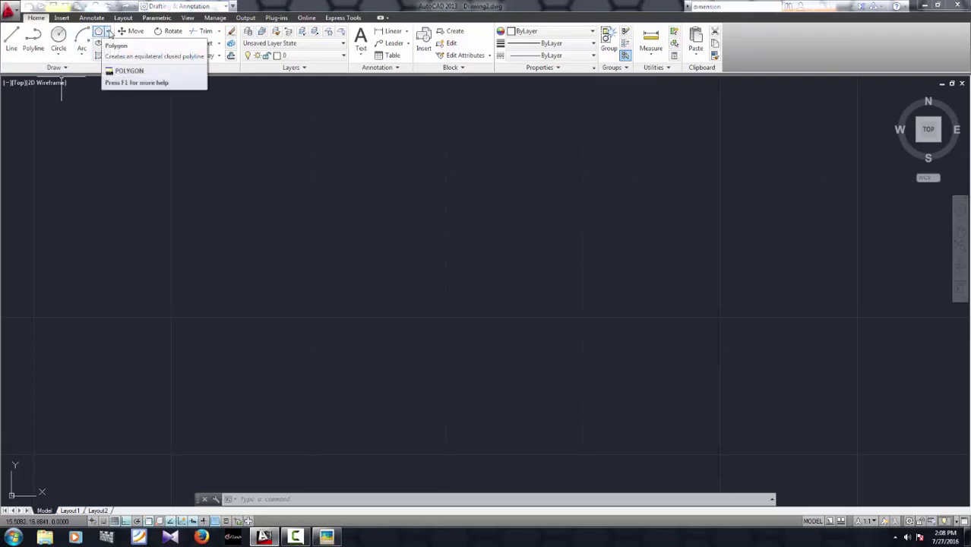
pyautogui.click(109, 33)
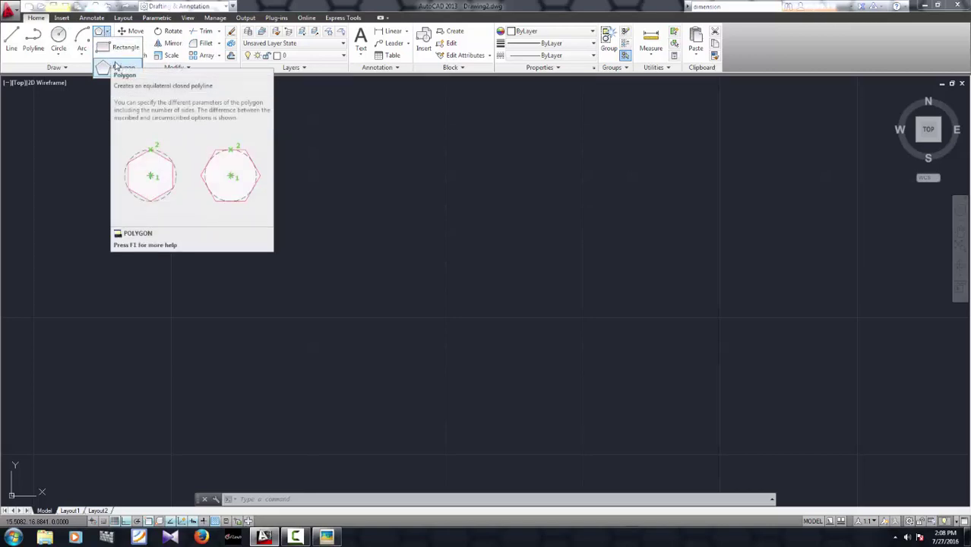
pyautogui.click(116, 66)
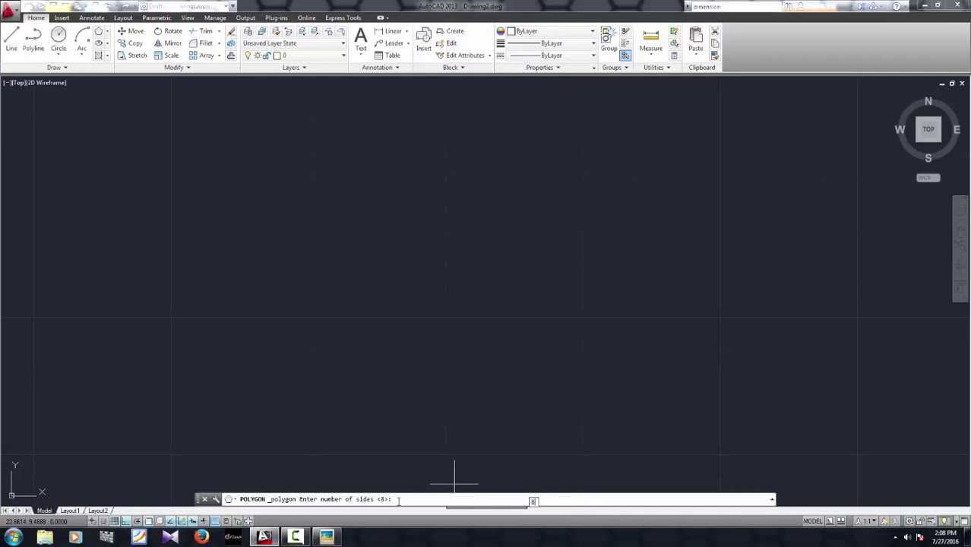
pyautogui.press('Return')
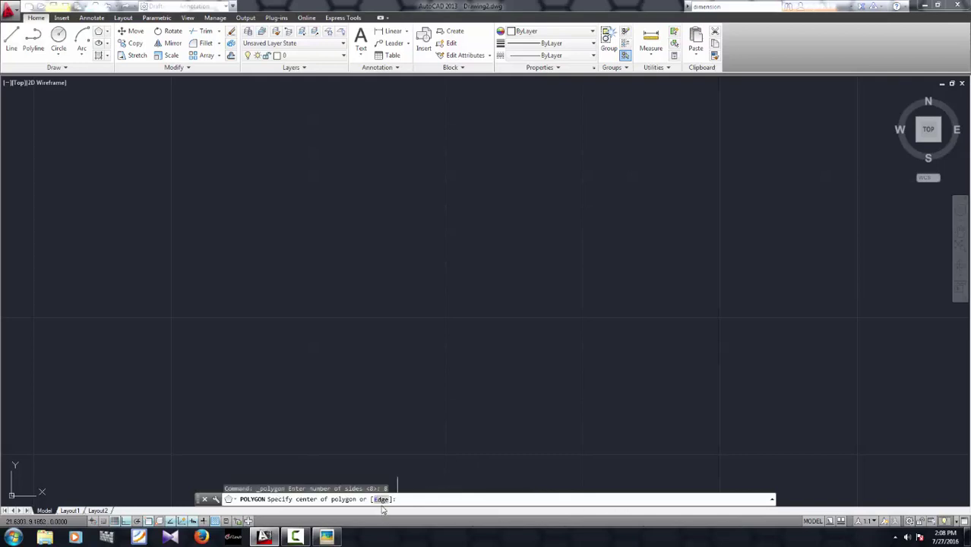
pyautogui.click(382, 499)
pyautogui.write('1')
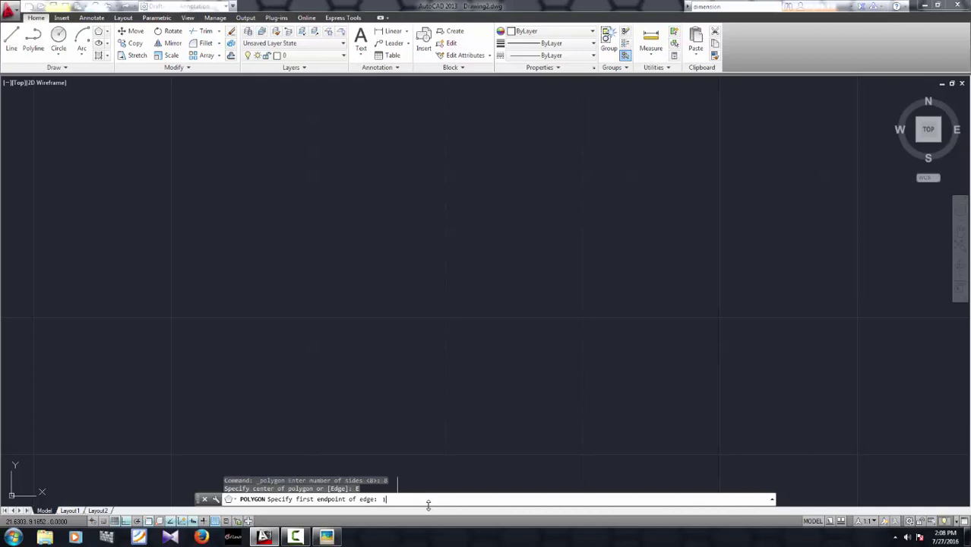
pyautogui.press('Return')
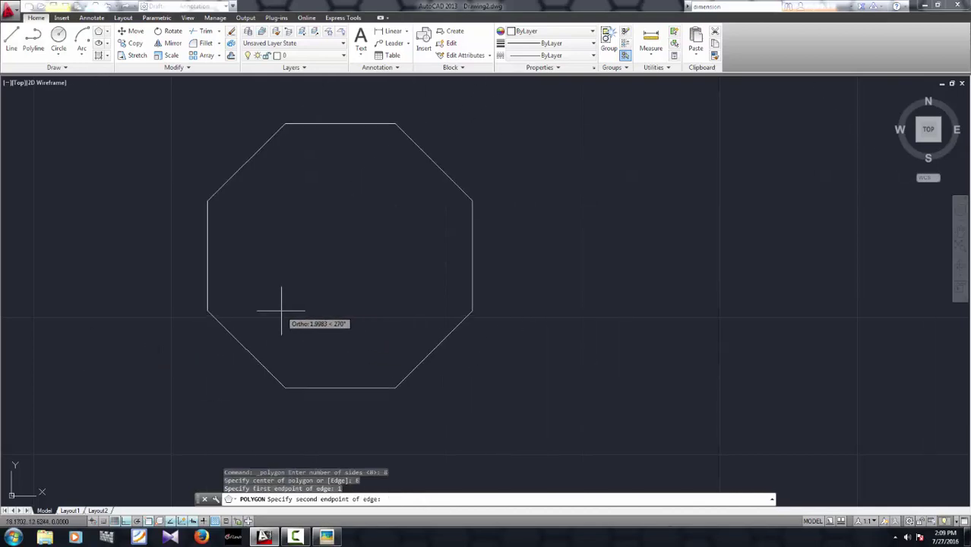
pyautogui.write('1')
pyautogui.press('Return')
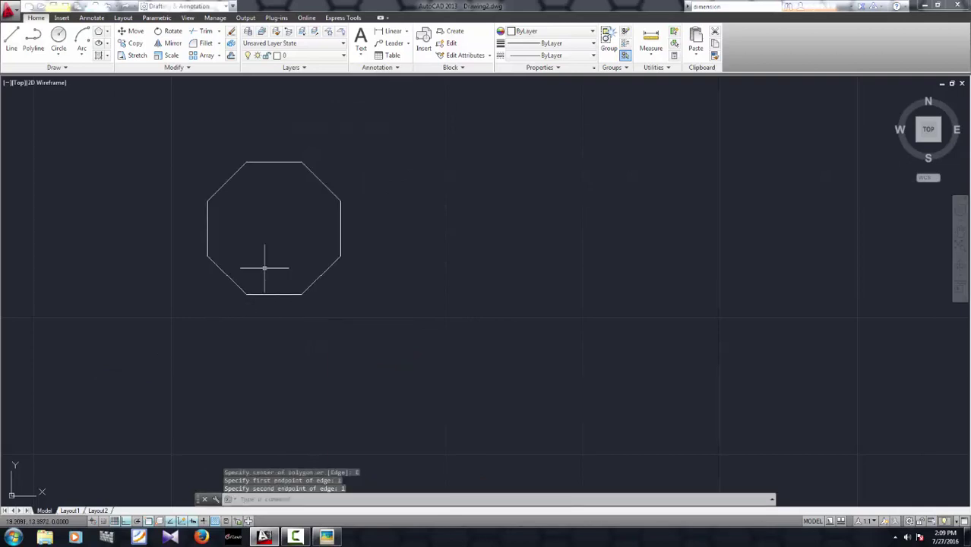
pyautogui.moveTo(267, 204); pyautogui.dragTo(417, 195, button='middle')
pyautogui.scroll(2, 498, 252)
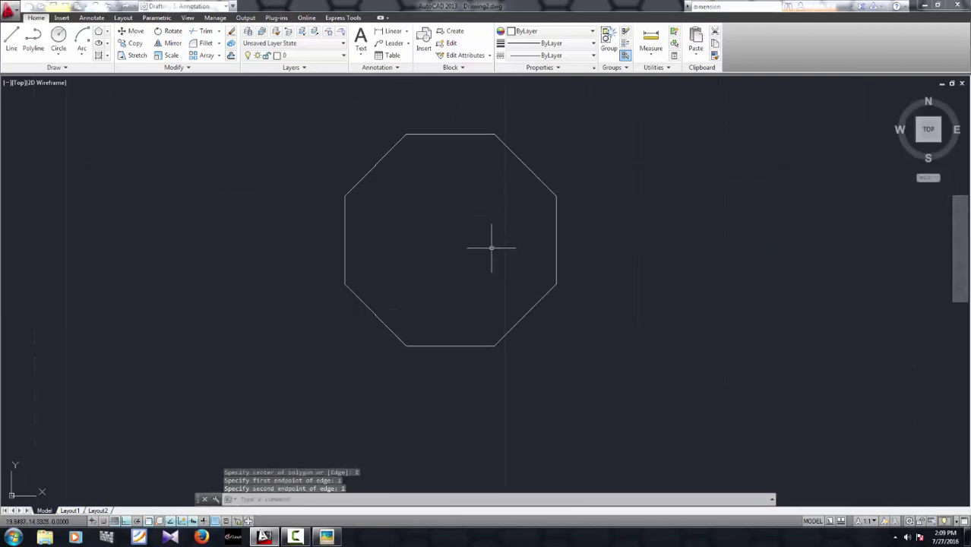
pyautogui.moveTo(491, 247); pyautogui.dragTo(477, 264, button='middle')
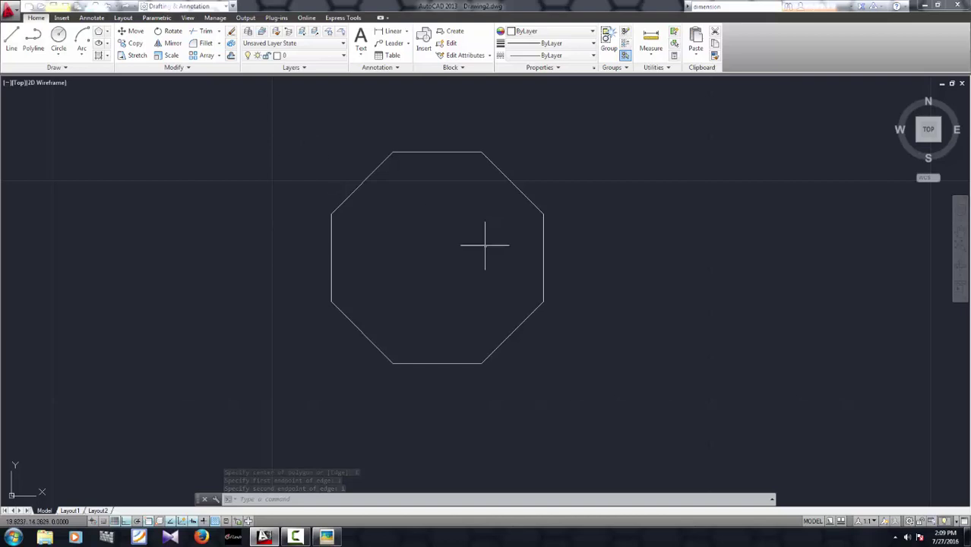
pyautogui.click(650, 42)
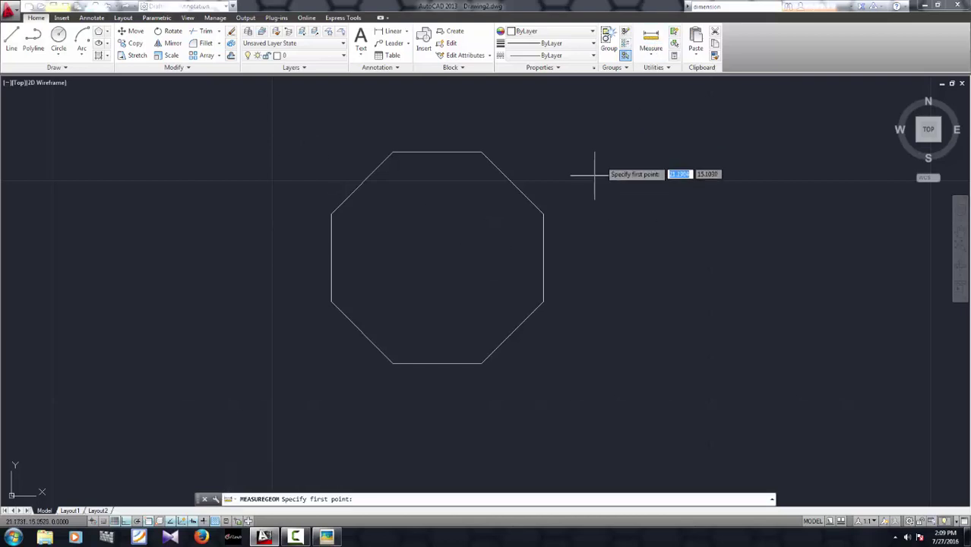
pyautogui.click(483, 152)
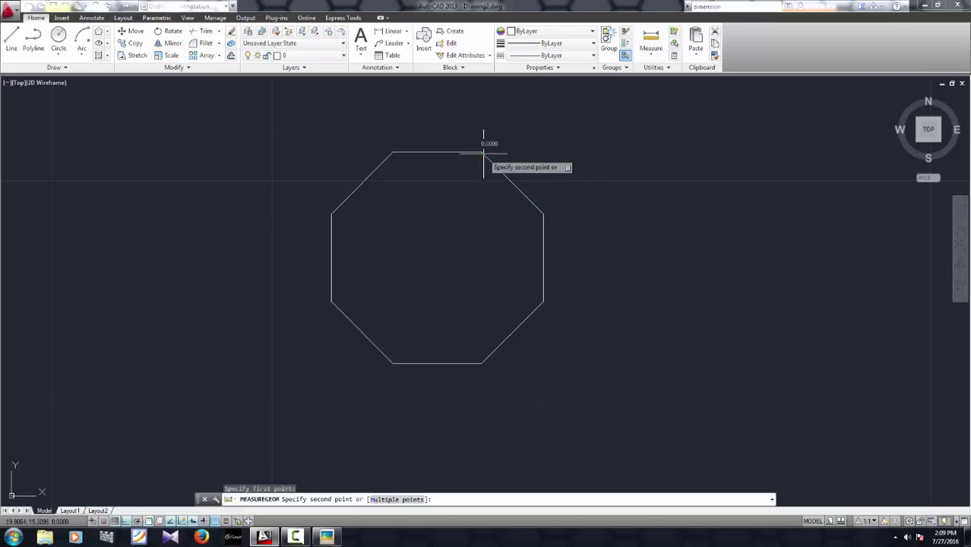
pyautogui.click(542, 213)
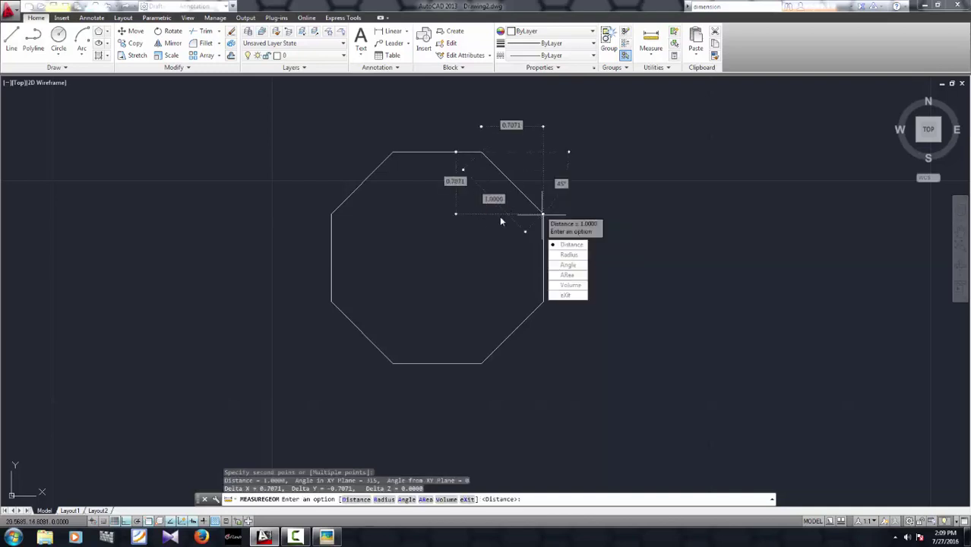
pyautogui.press('Escape')
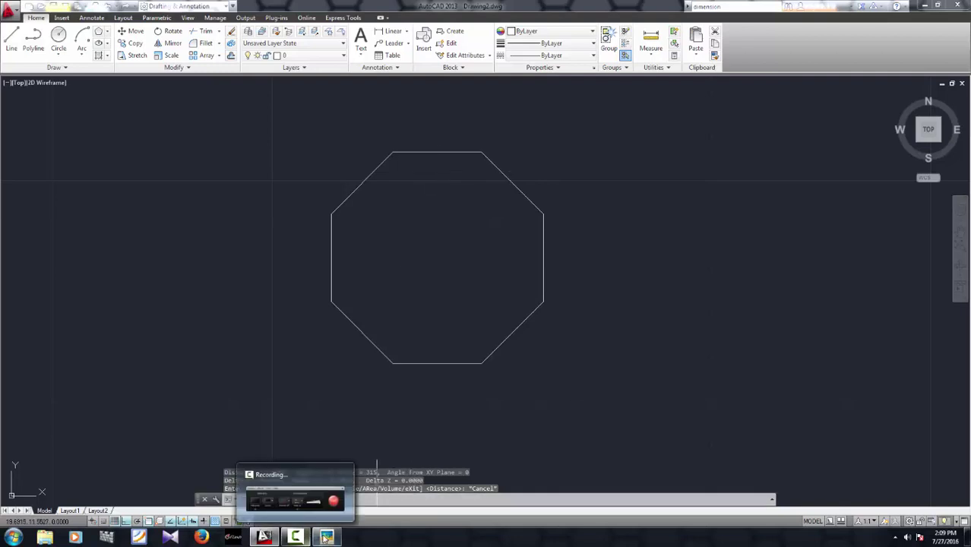
pyautogui.click(326, 537)
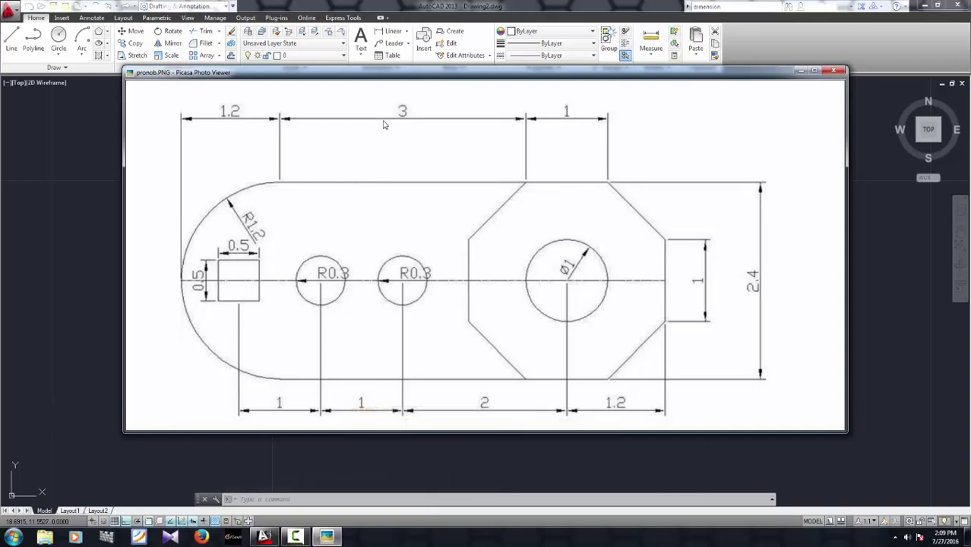
pyautogui.click(800, 72)
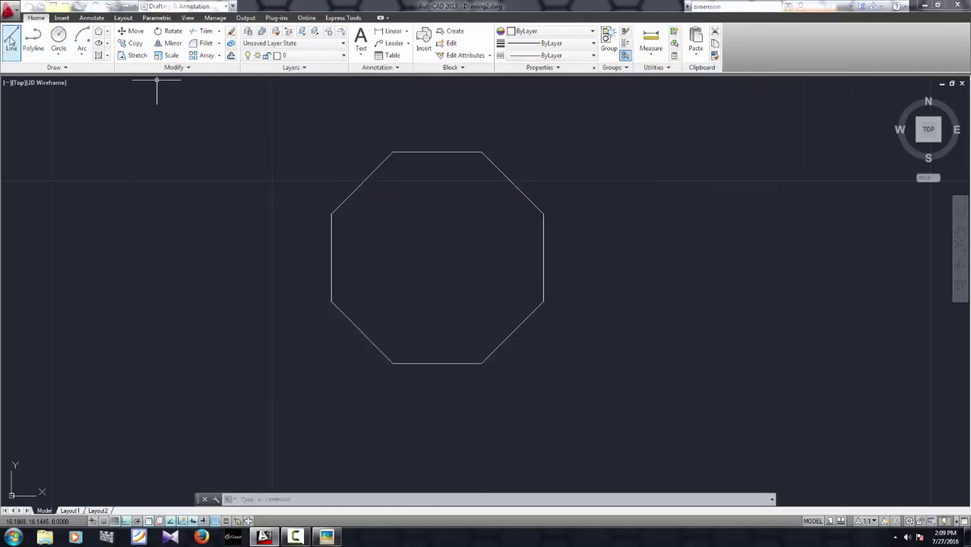
# Step: Draw a 3-unit line leftward from the octagon's top-left vertex
pyautogui.click(11, 38)
pyautogui.click(392, 151)
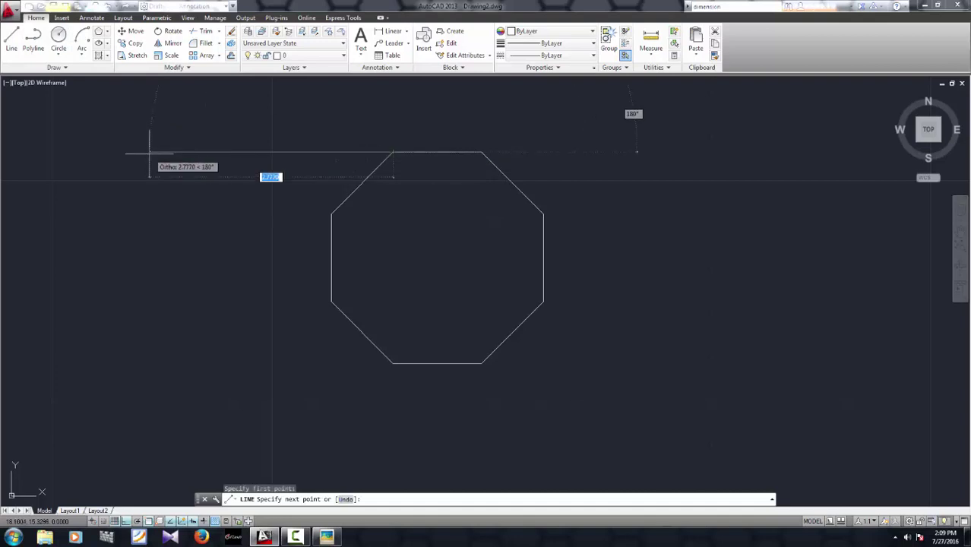
pyautogui.write('3')
pyautogui.press('Return')
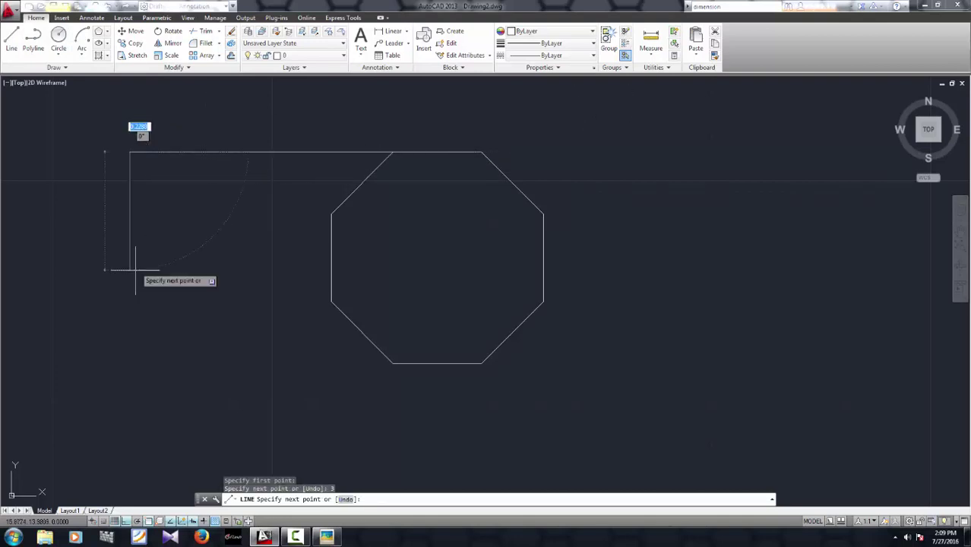
pyautogui.press('Escape')
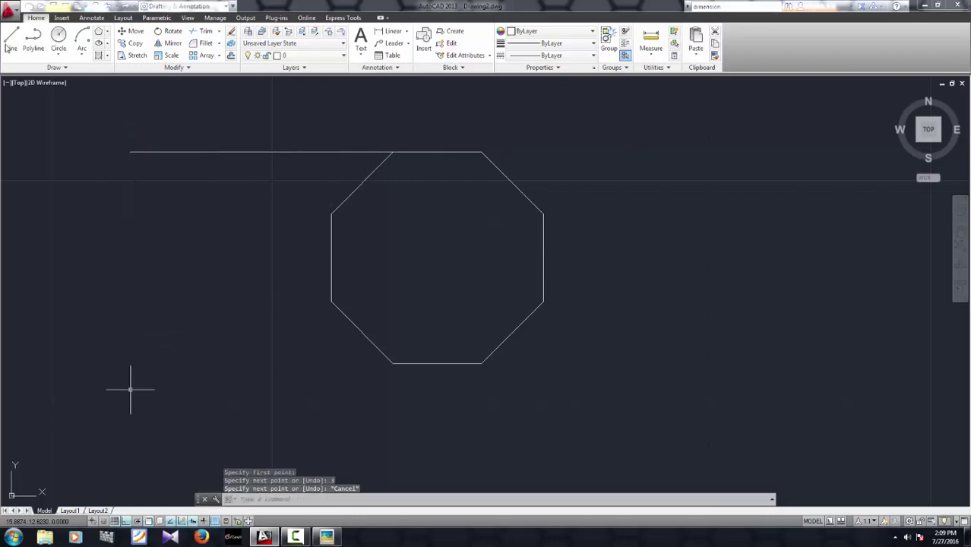
# Step: Draw a matching 3-unit line leftward from the octagon's bottom-left vertex
pyautogui.click(11, 42)
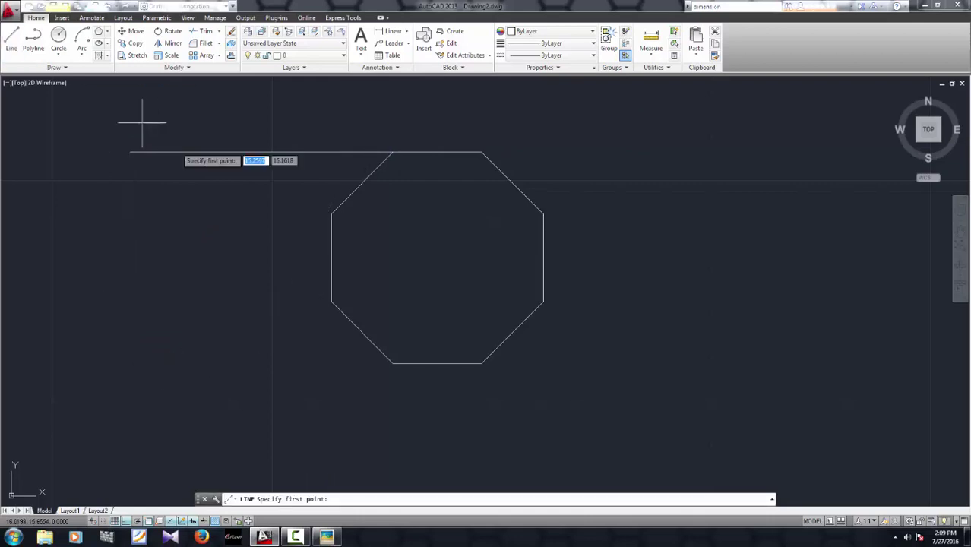
pyautogui.click(392, 363)
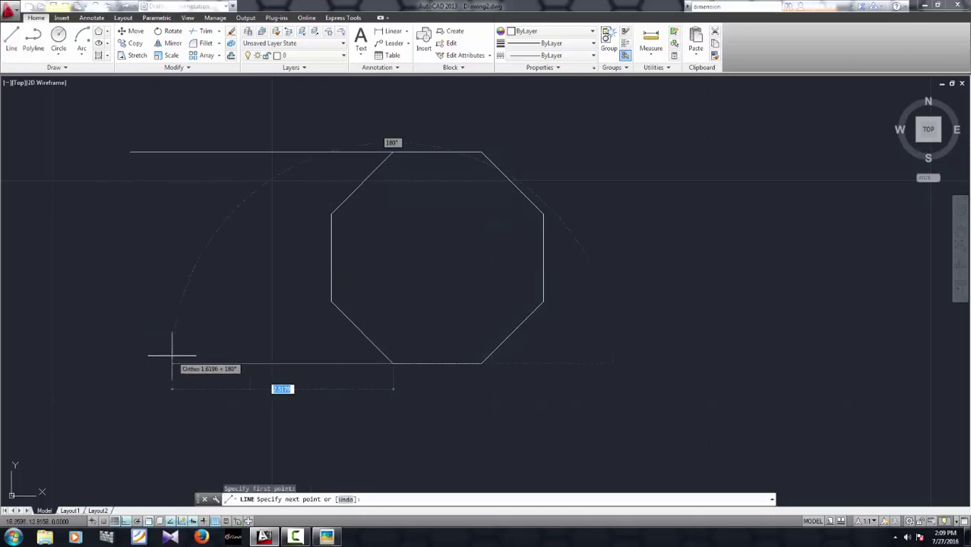
pyautogui.write('3')
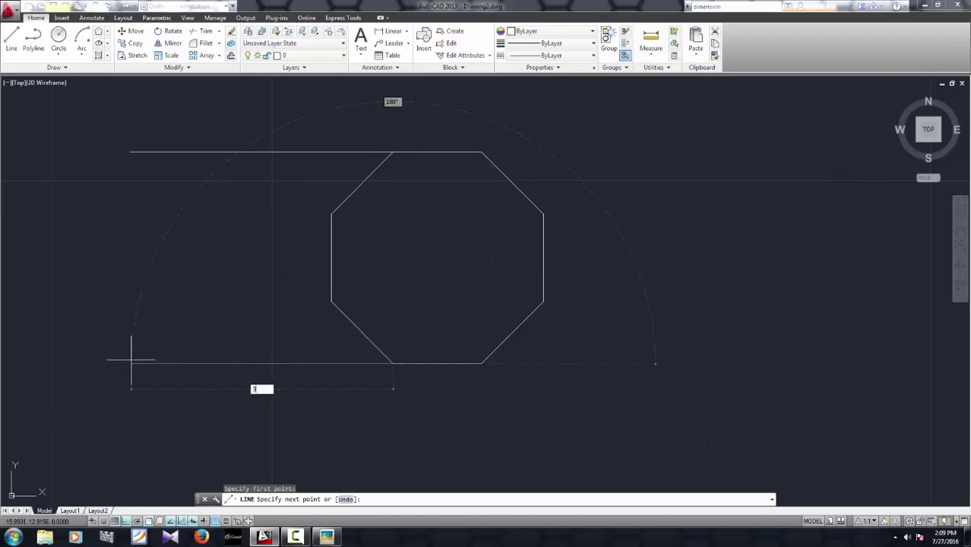
pyautogui.press('Return')
pyautogui.scroll(-4, 125, 364)
pyautogui.moveTo(147, 367); pyautogui.dragTo(316, 367, button='middle')
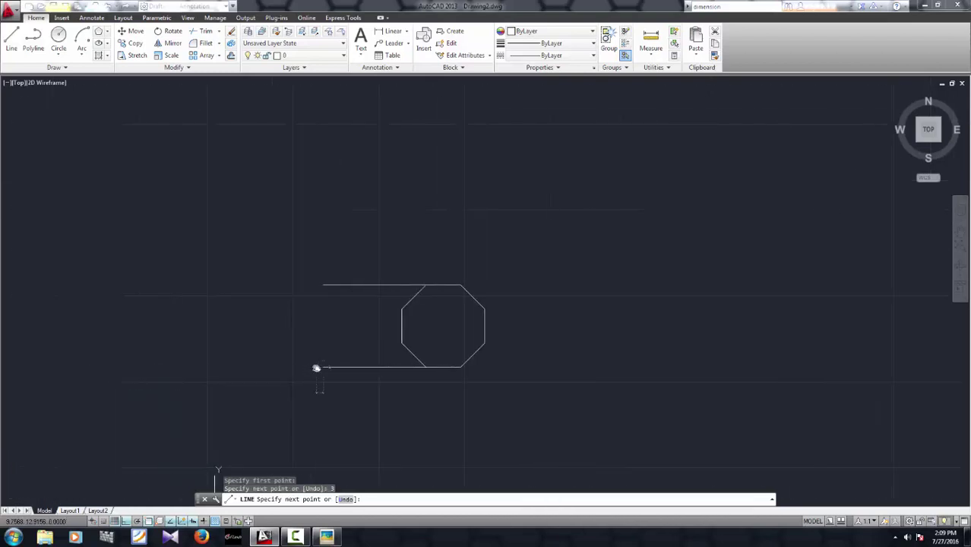
pyautogui.scroll(2, 316, 367)
pyautogui.scroll(2, 180, 289)
pyautogui.press('Escape')
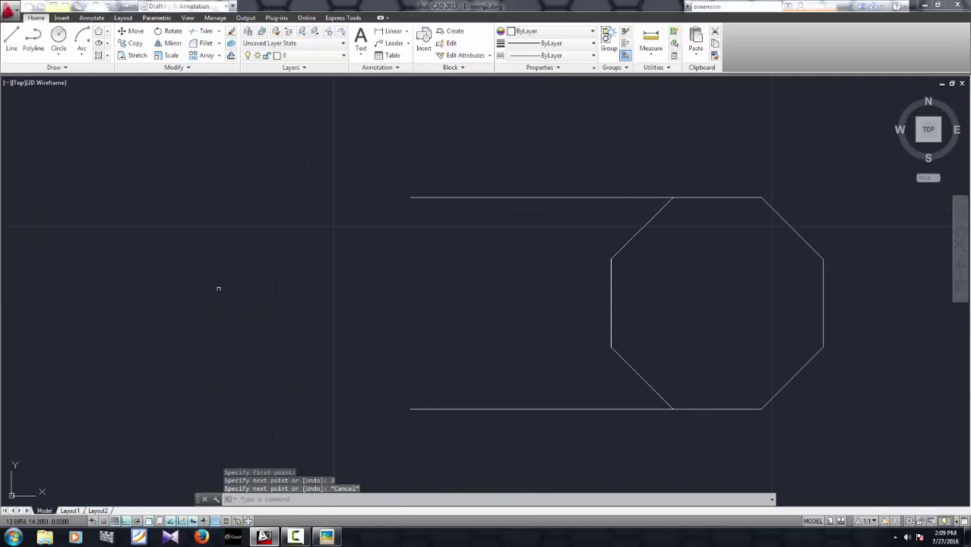
# Step: Join the left ends of the top and bottom lines with a vertical line
pyautogui.click(18, 47)
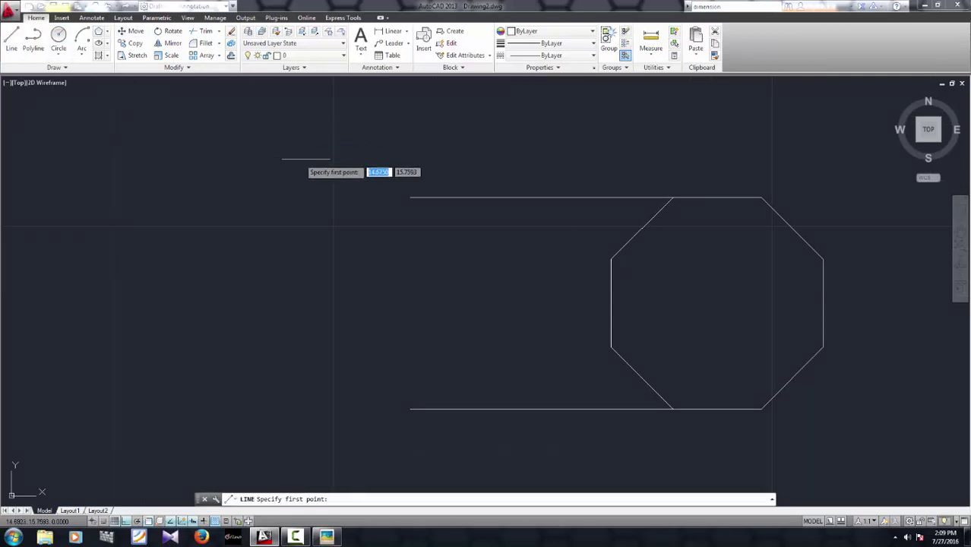
pyautogui.click(410, 198)
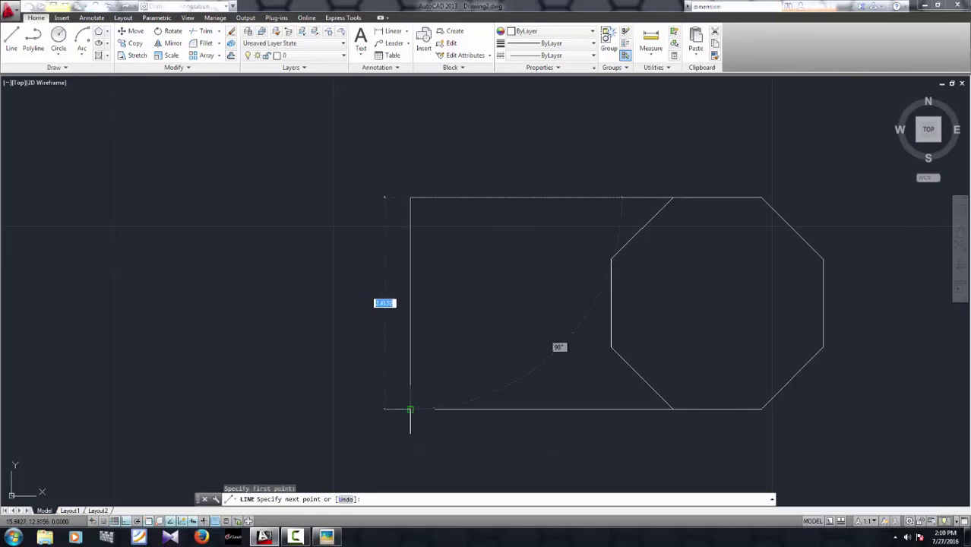
pyautogui.click(414, 408)
pyautogui.press('Escape')
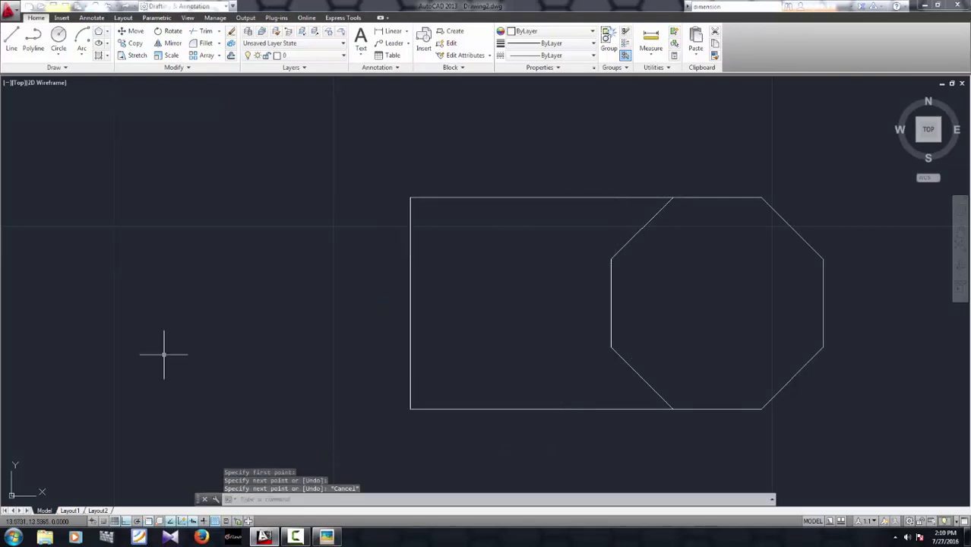
# Step: Draw a start-center-end arc from top-left to bottom-left corner, centred on the left edge's midpoint
pyautogui.click(82, 54)
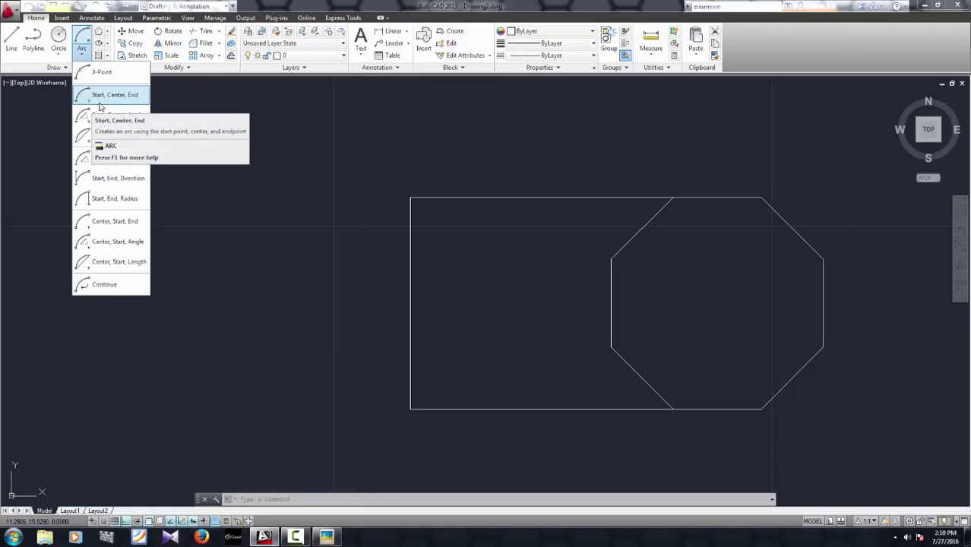
pyautogui.click(98, 104)
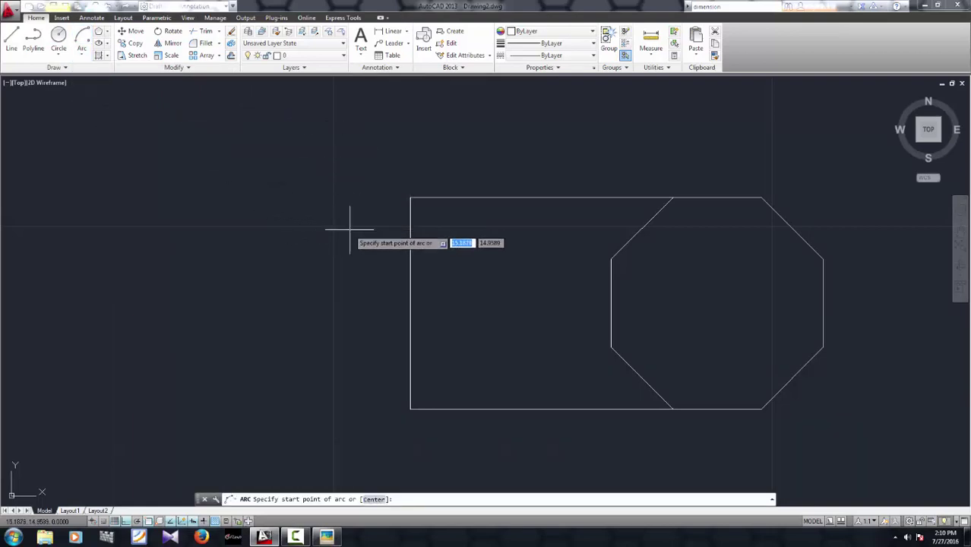
pyautogui.click(410, 199)
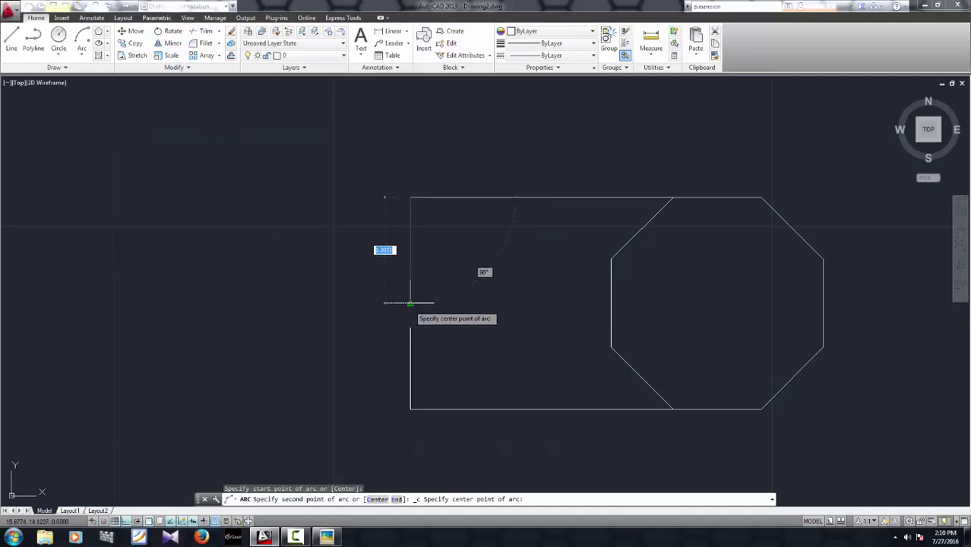
pyautogui.click(410, 304)
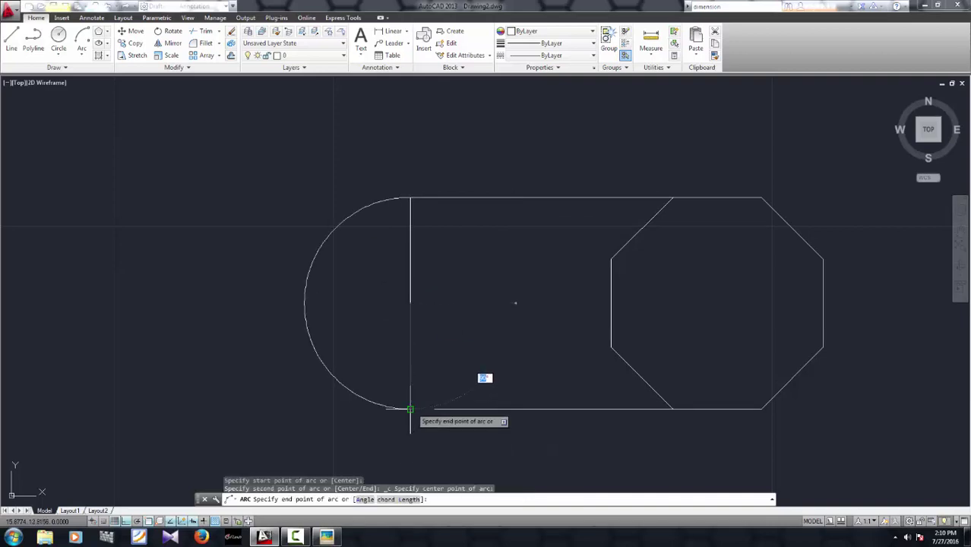
pyautogui.click(410, 409)
pyautogui.press('Escape')
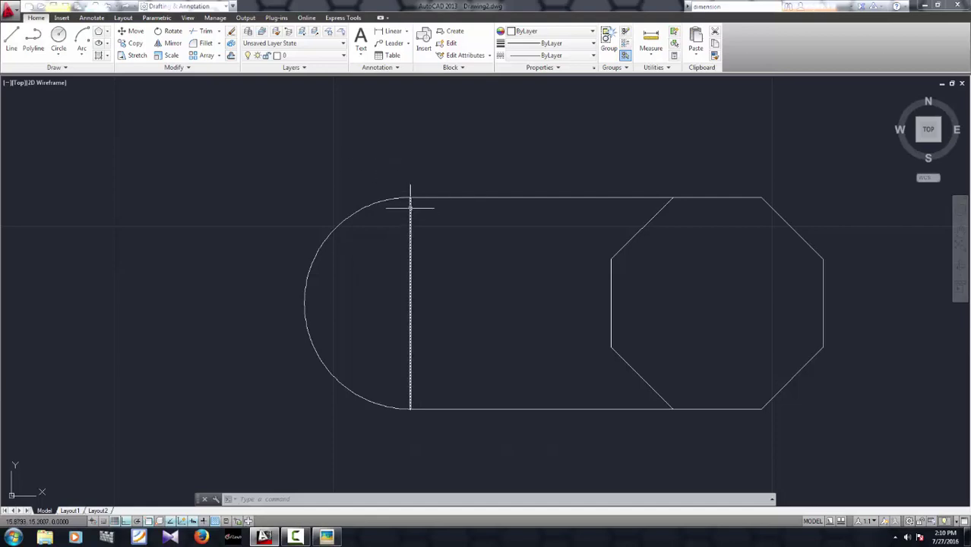
# Step: Re-centre the plate outline in view and bring the pronob.PNG reference back up
pyautogui.scroll(-2, 357, 353)
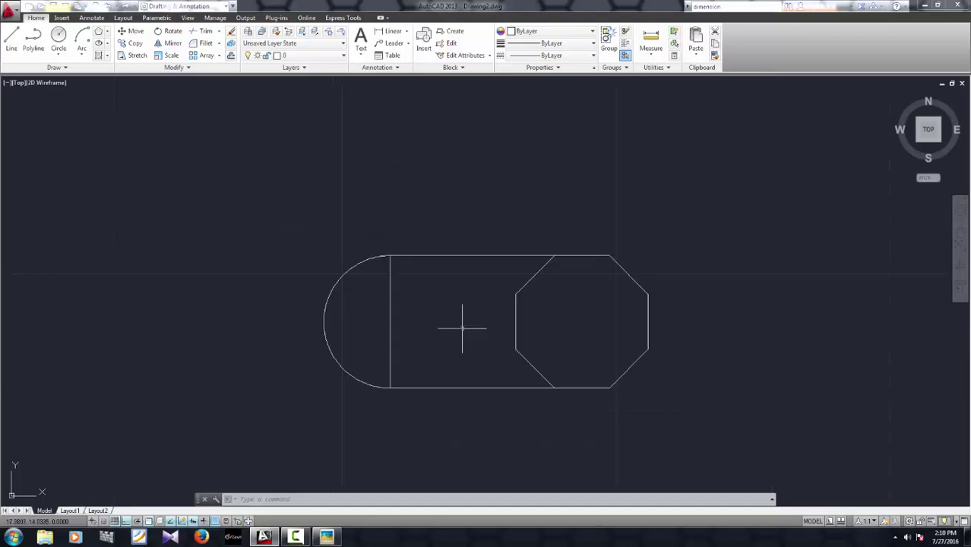
pyautogui.scroll(2, 462, 328)
pyautogui.moveTo(420, 323); pyautogui.dragTo(386, 278, button='middle')
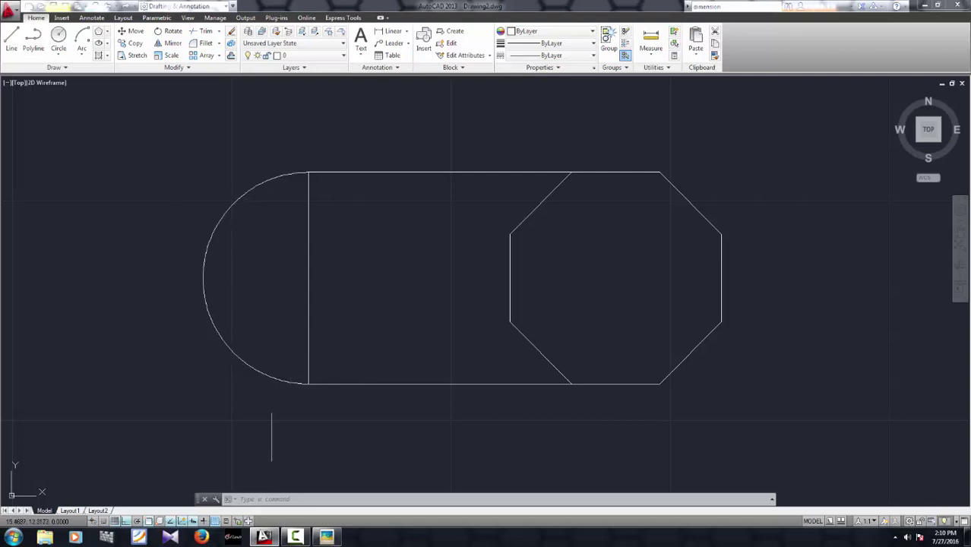
pyautogui.click(325, 537)
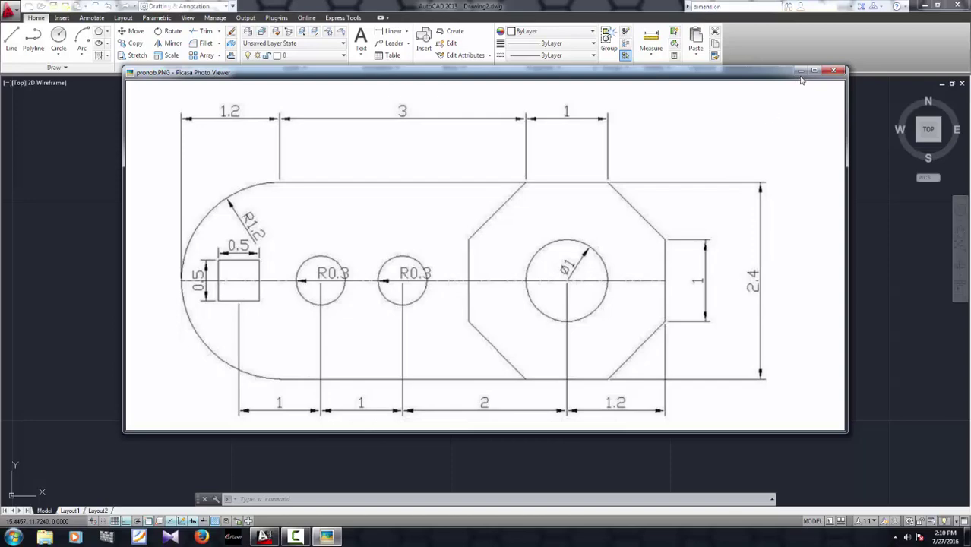
# Step: Minimize the Picasa reference window to reveal the AutoCAD plate drawing
pyautogui.click(799, 72)
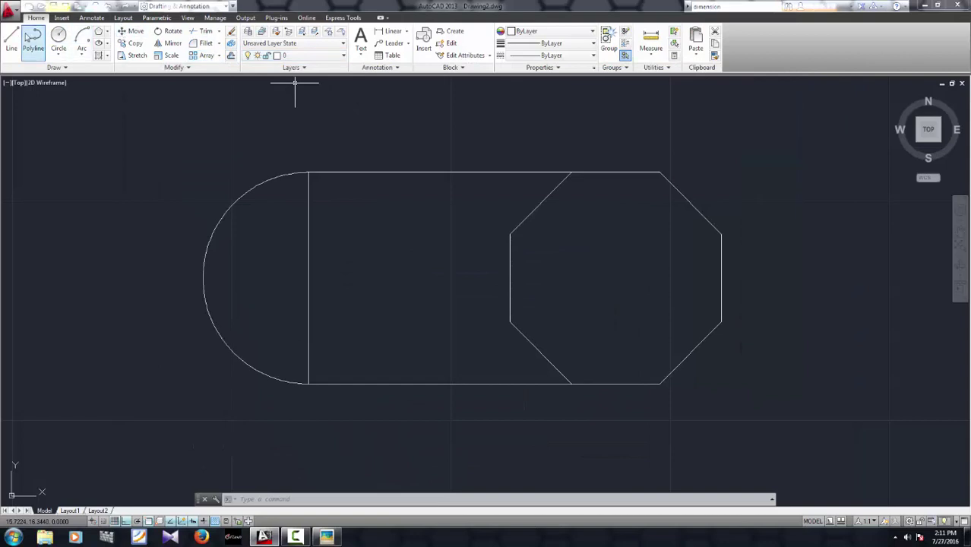
# Step: With Ortho off, draw a diagonal from the octagon's upper-left vertex to its lower-right vertex
pyautogui.click(11, 39)
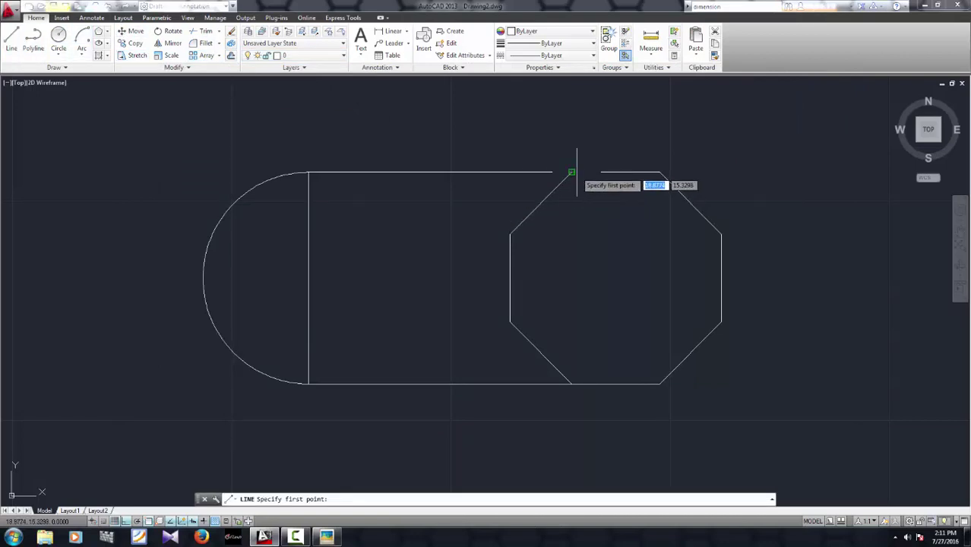
pyautogui.click(571, 173)
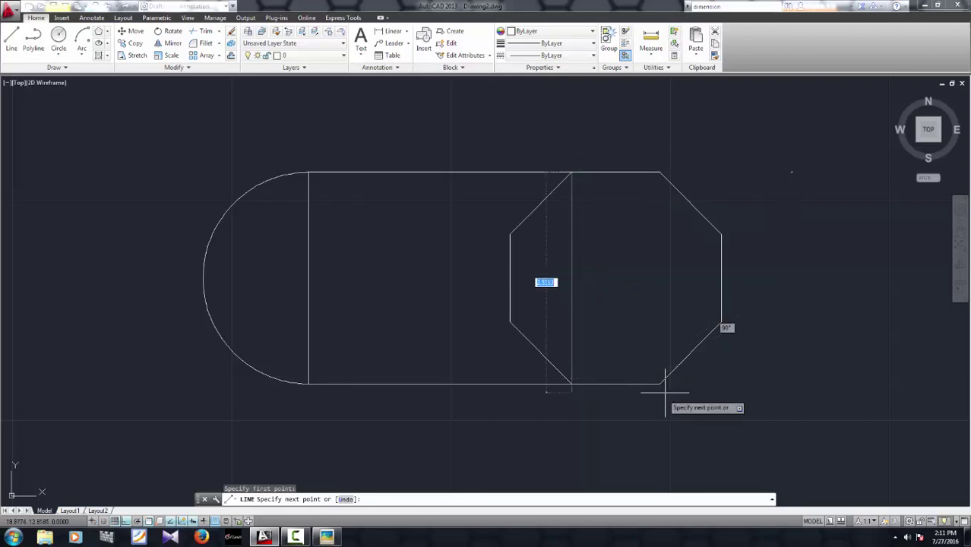
pyautogui.press('F8')
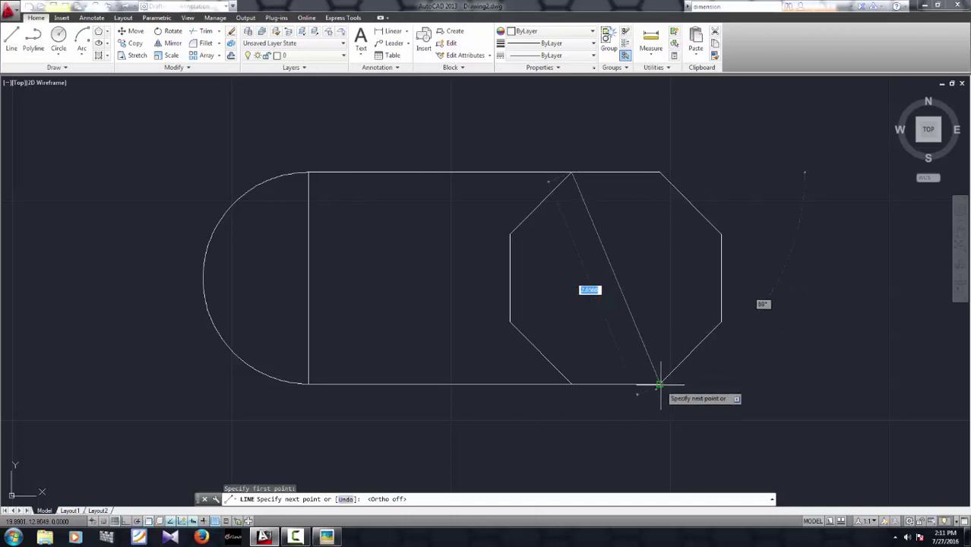
pyautogui.click(658, 385)
pyautogui.press('Escape')
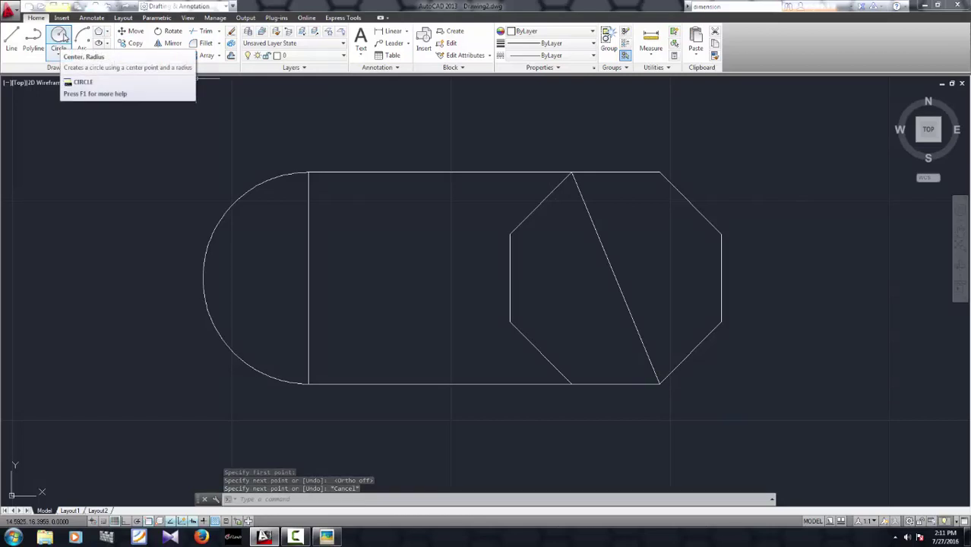
pyautogui.click(61, 35)
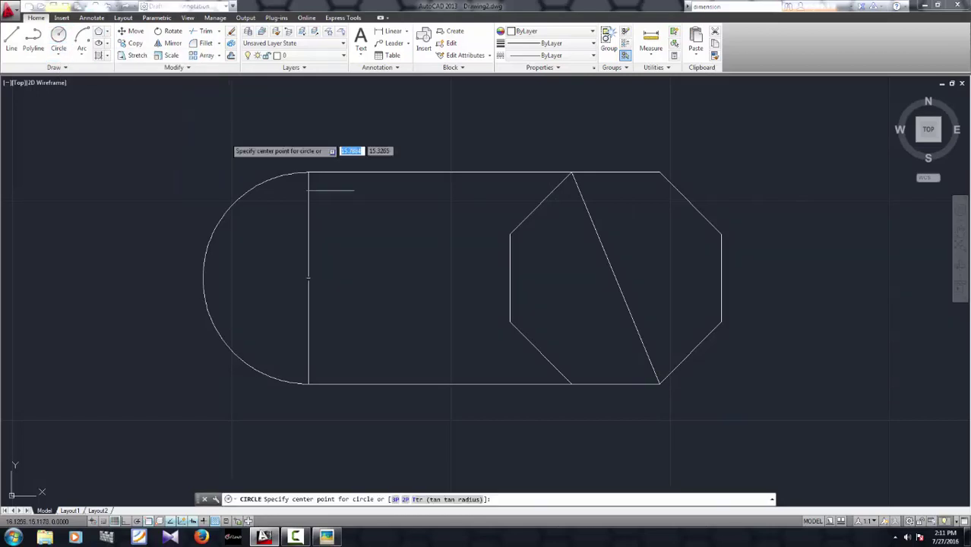
# Step: Place a 0.5-radius circle centred at the diagonal's midpoint, the octagon's centre
pyautogui.click(325, 537)
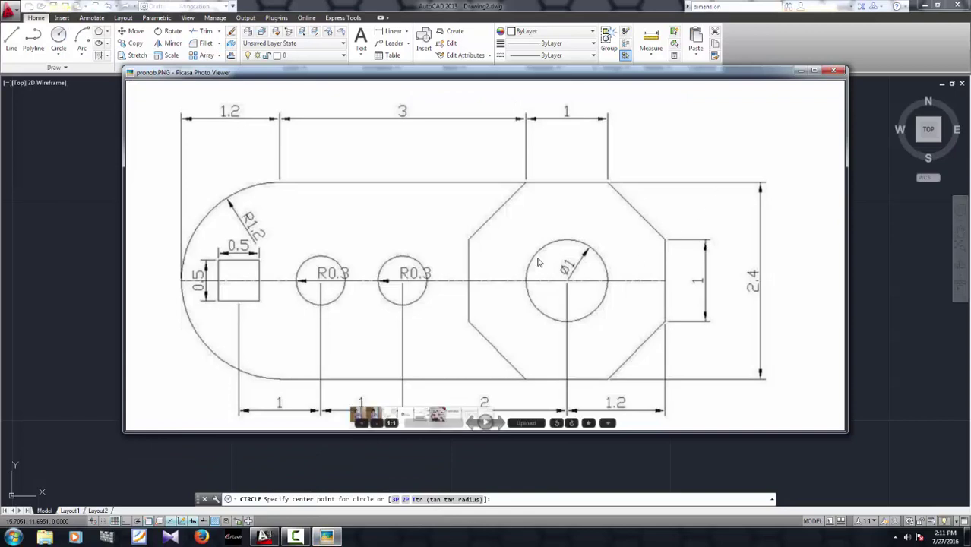
pyautogui.click(51, 245)
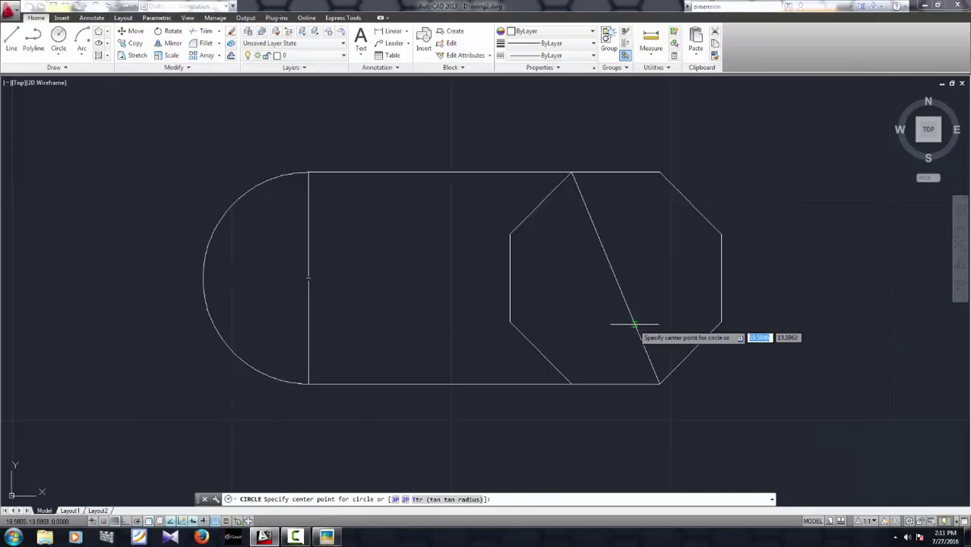
pyautogui.click(610, 278)
pyautogui.write('0.')
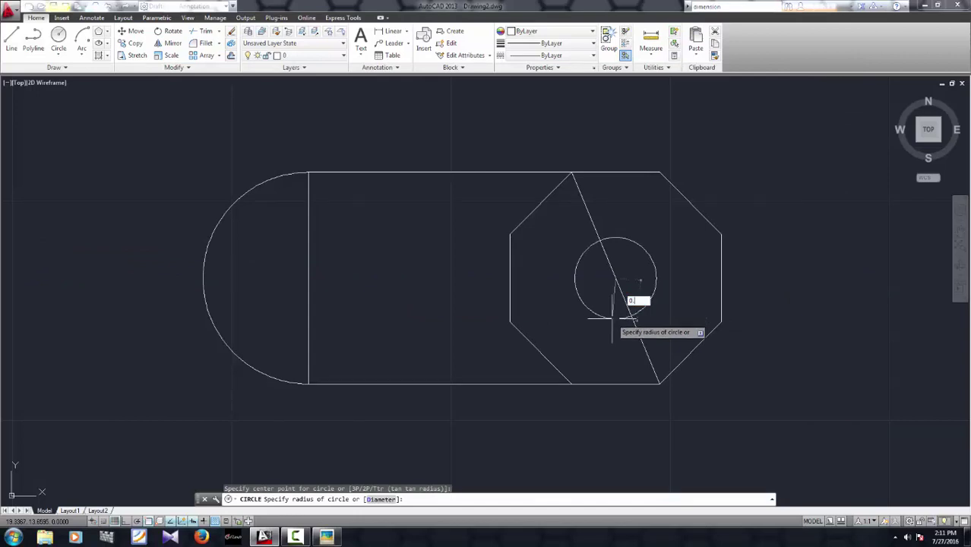
pyautogui.write('5')
pyautogui.press('Return')
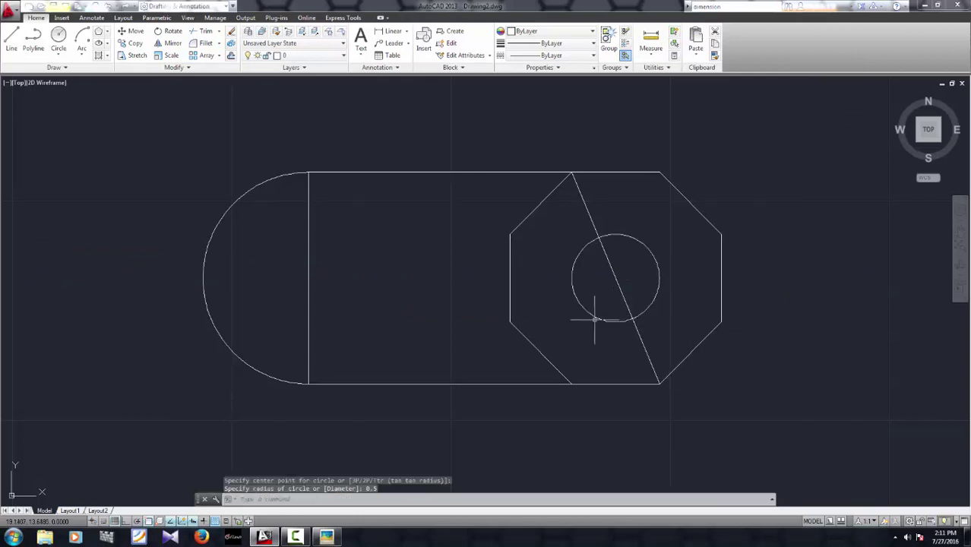
pyautogui.press('Escape')
# Step: Delete the diagonal construction line
pyautogui.click(583, 201)
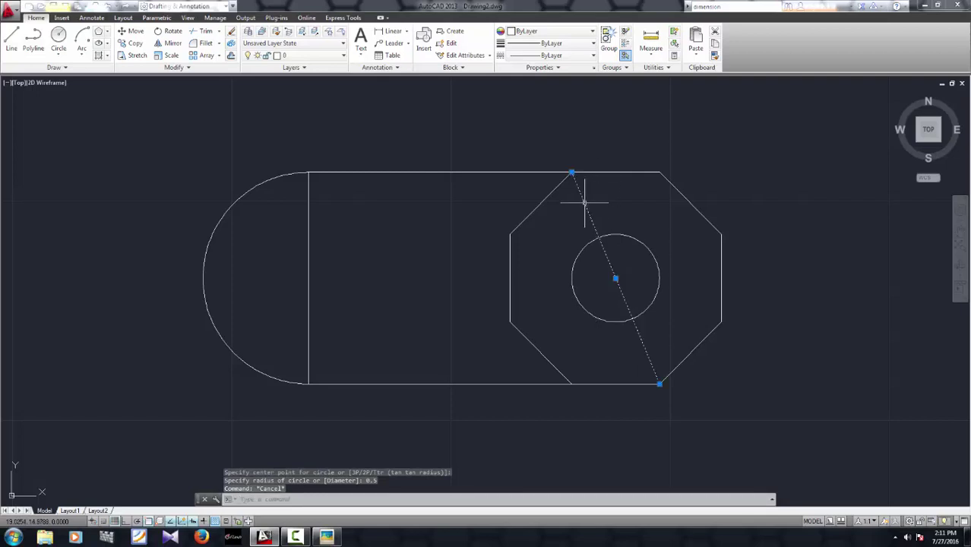
pyautogui.press('Delete')
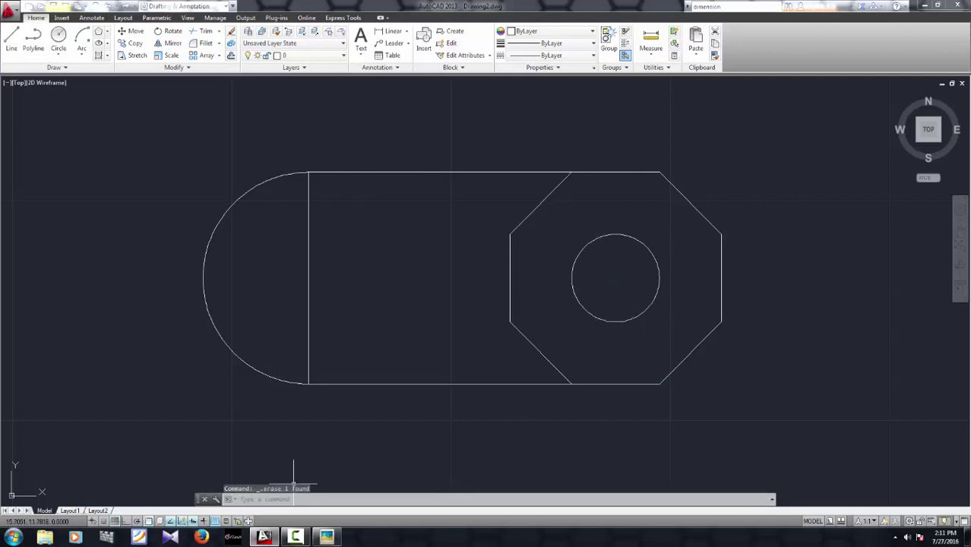
pyautogui.click(325, 537)
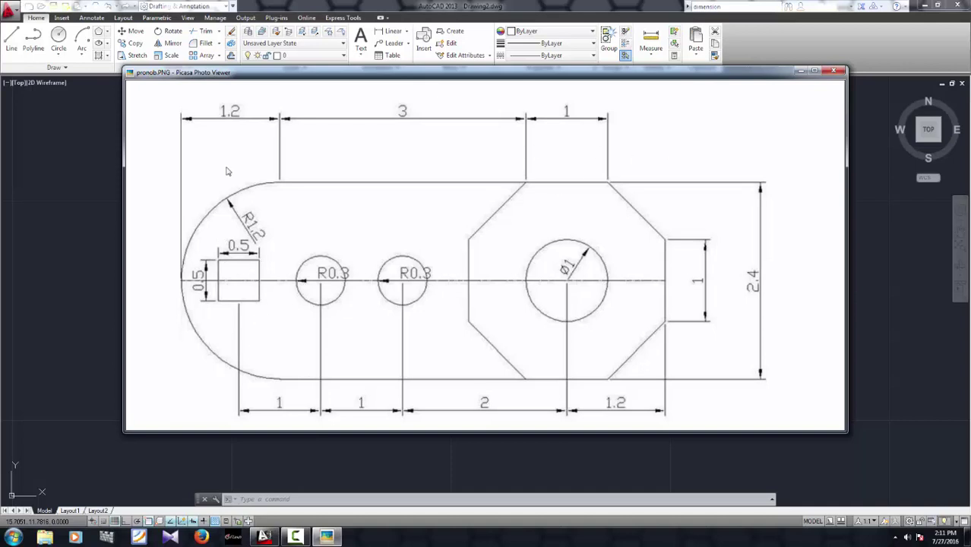
# Step: Return from the reference image to the AutoCAD plate drawing
pyautogui.click(68, 188)
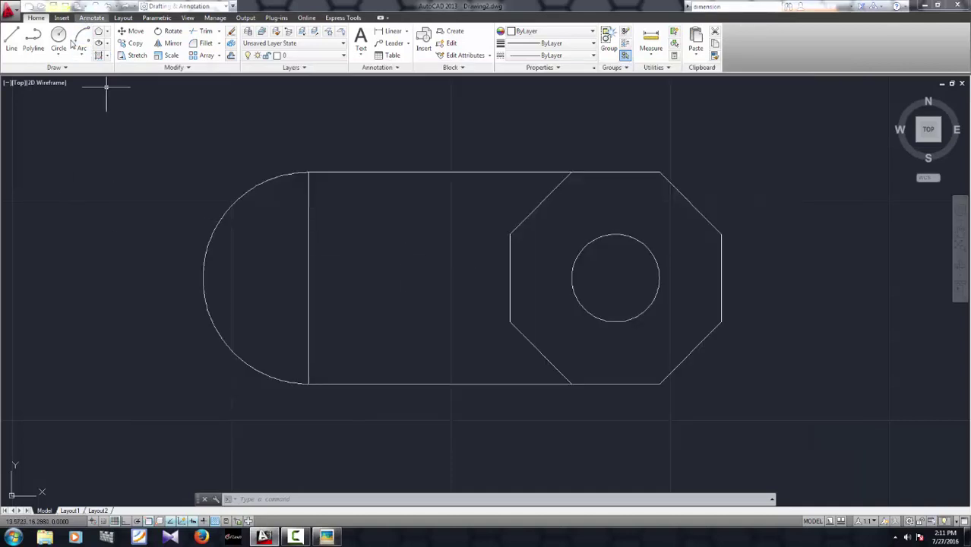
# Step: Draw a horizontal guide line from the hole centre leftwards with Ortho on, as 2 then 1 units
pyautogui.click(12, 41)
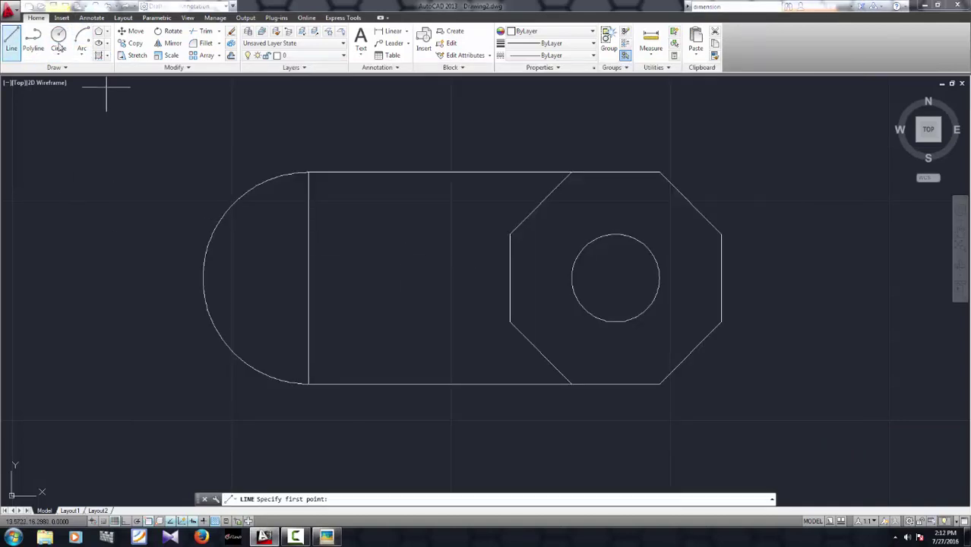
pyautogui.click(615, 278)
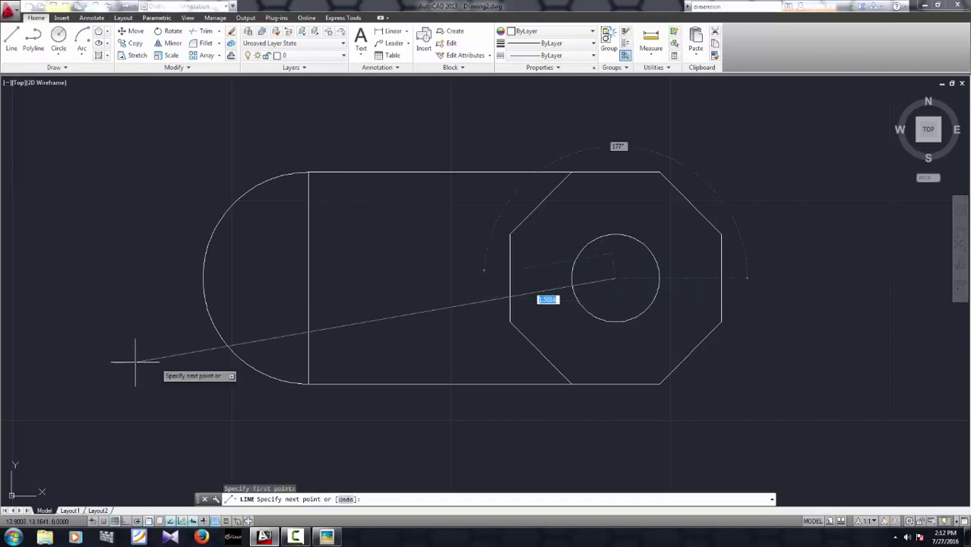
pyautogui.click(125, 521)
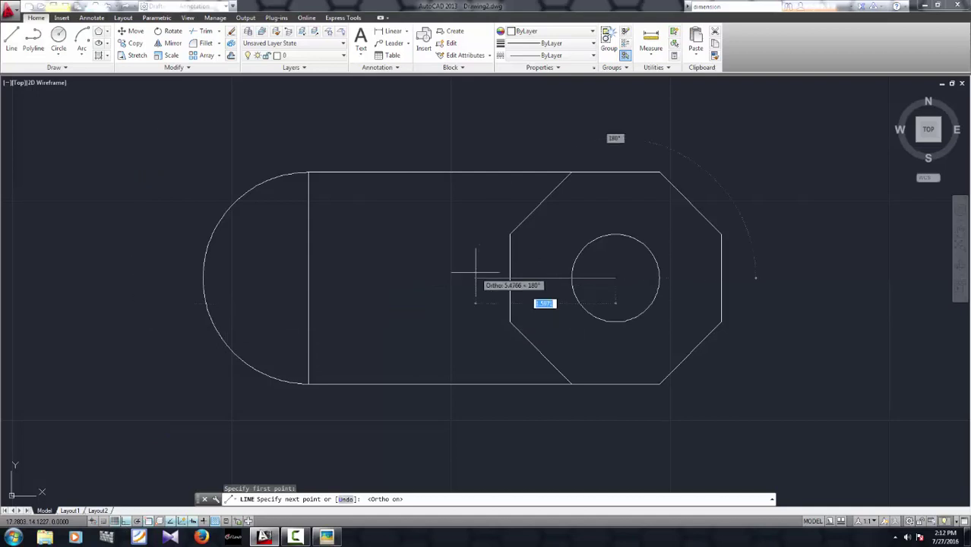
pyautogui.write('2')
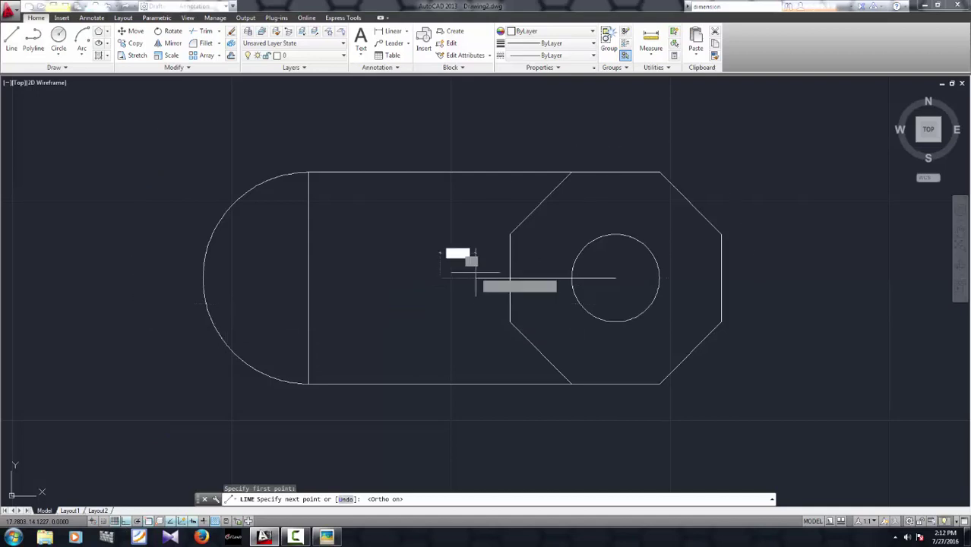
pyautogui.press('Return')
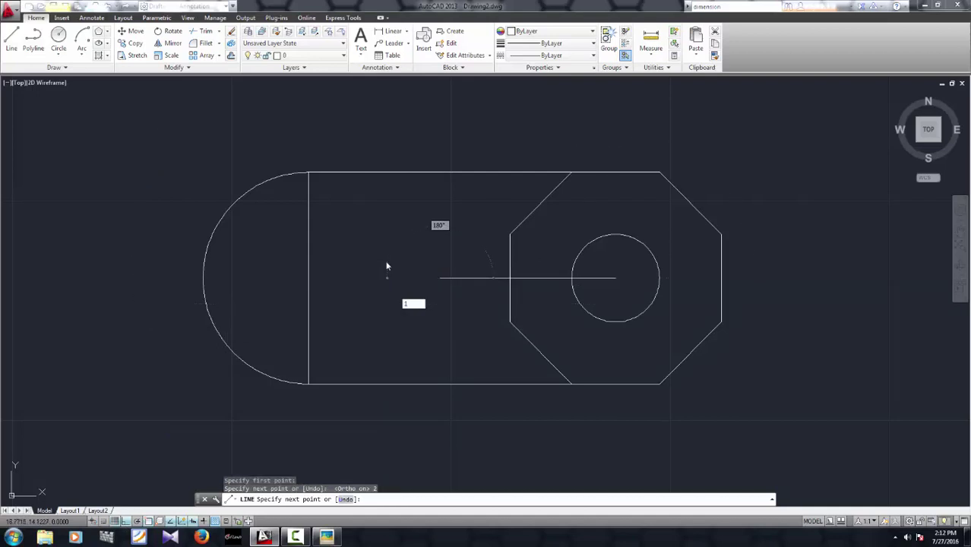
pyautogui.write('1')
pyautogui.press('Return')
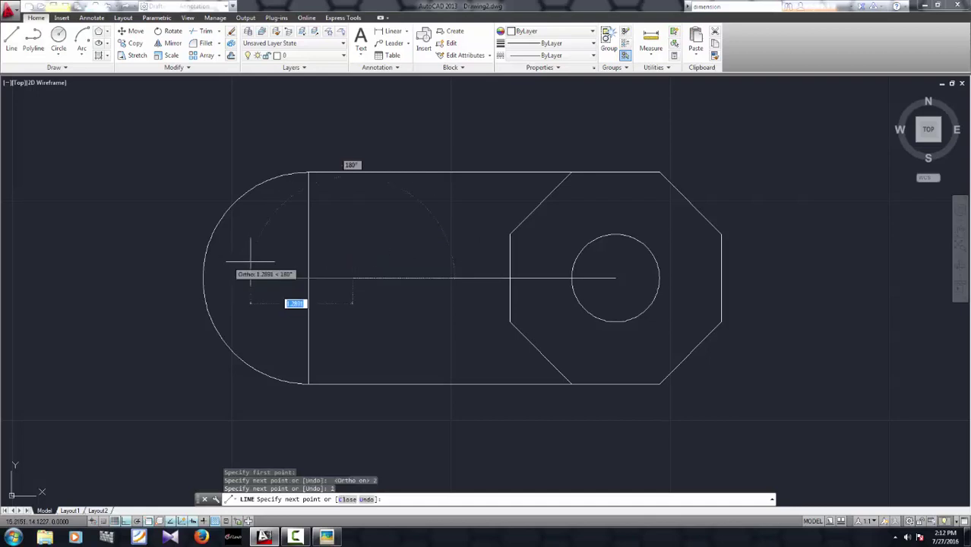
pyautogui.press('Return')
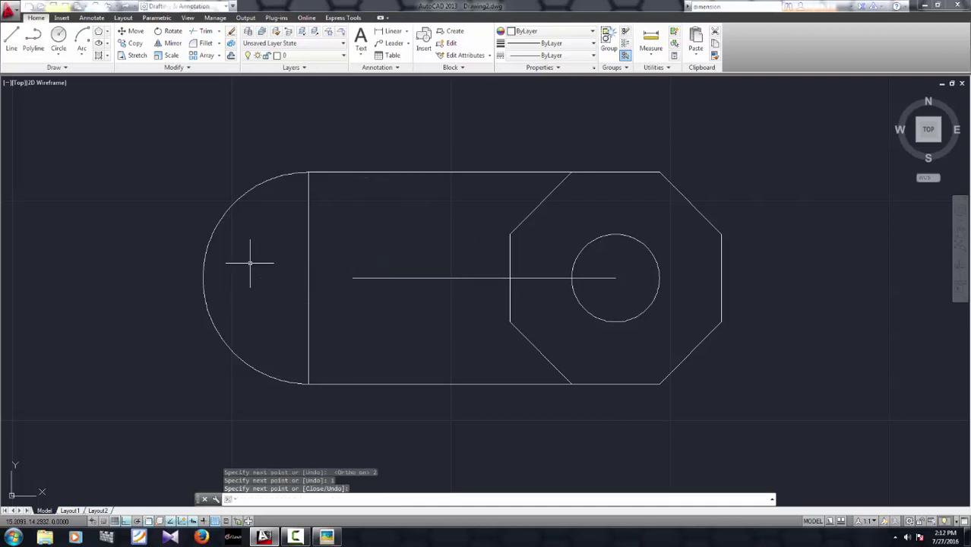
pyautogui.press('Escape')
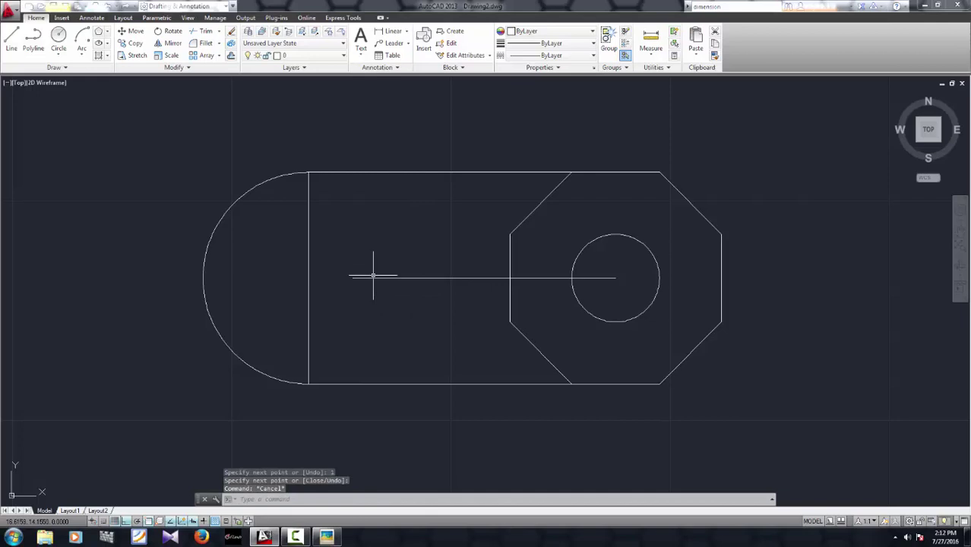
# Step: Check the guide line's endpoints and extend it 1 more unit to the left
pyautogui.click(373, 277)
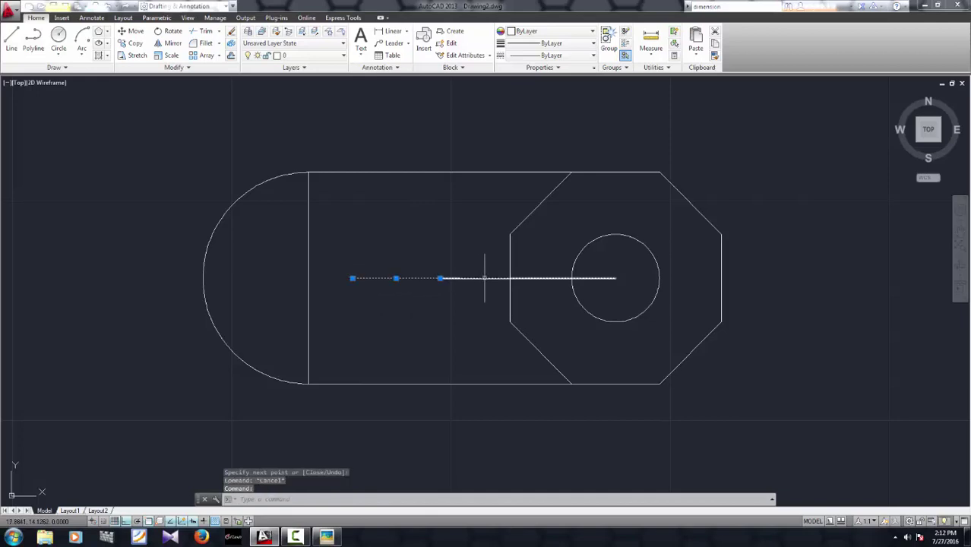
pyautogui.click(478, 278)
pyautogui.click(10, 44)
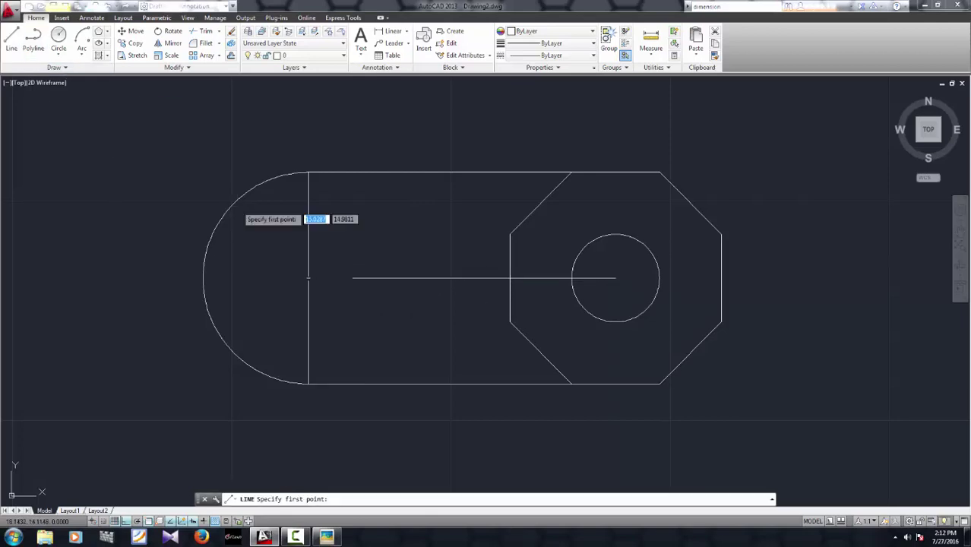
pyautogui.click(352, 278)
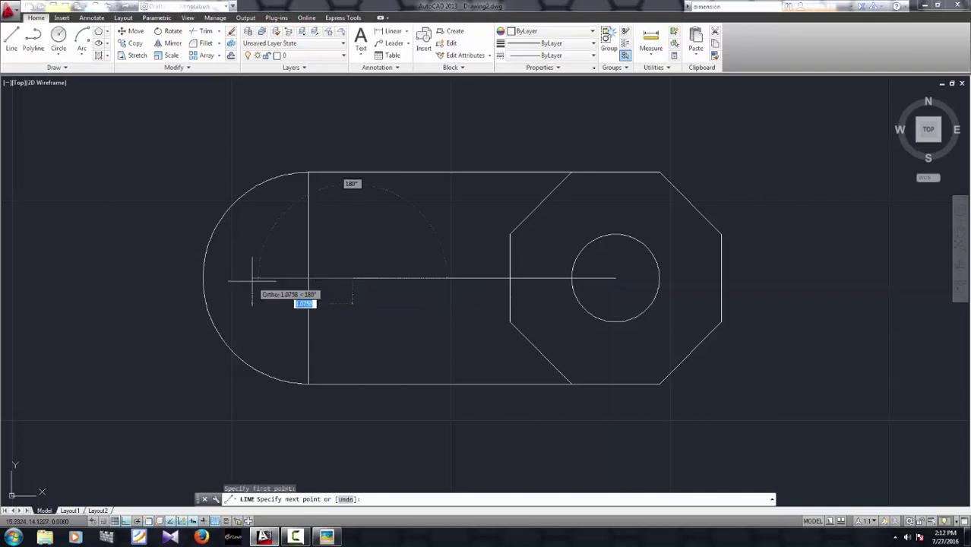
pyautogui.write('1')
pyautogui.press('Return')
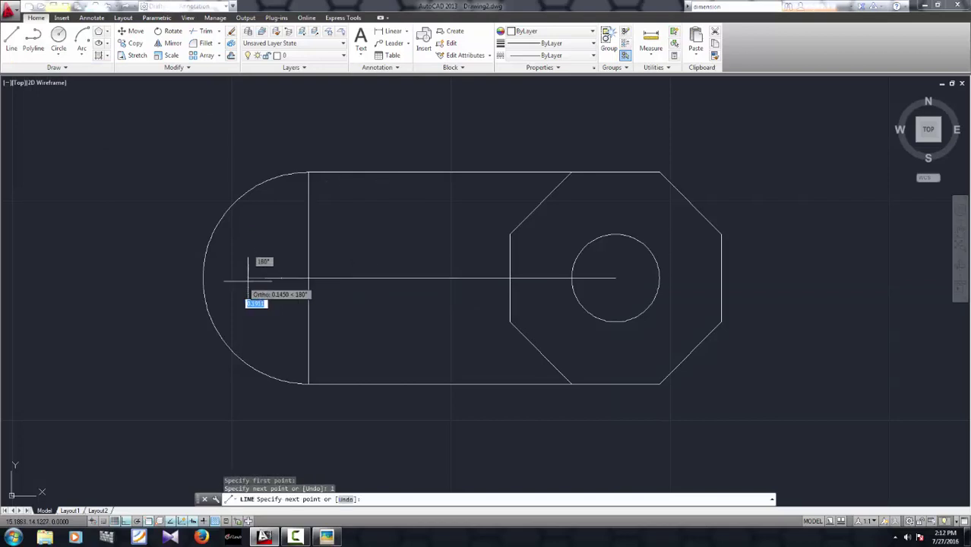
pyautogui.press('Escape')
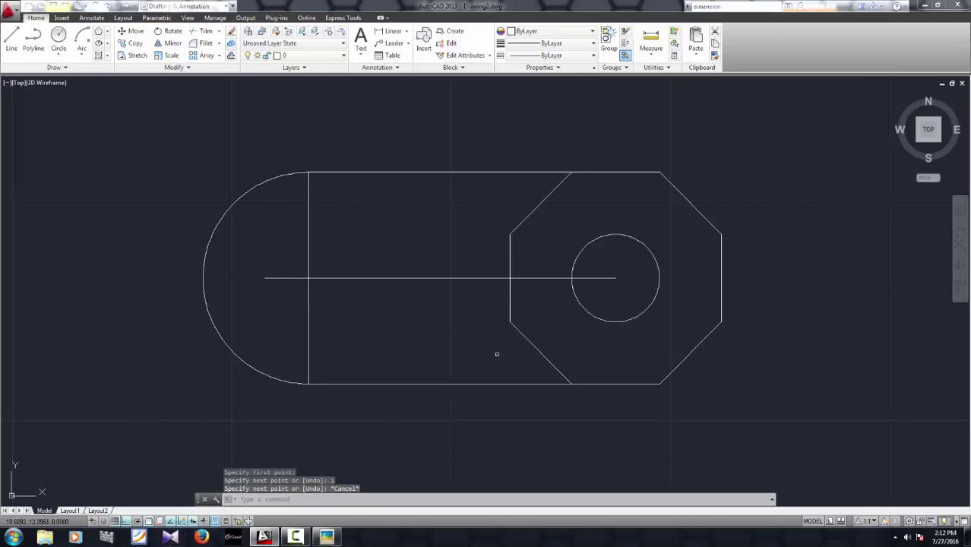
# Step: Erase the guide segment crossing the octagon and compare against the Picasa reference drawing
pyautogui.click(554, 277)
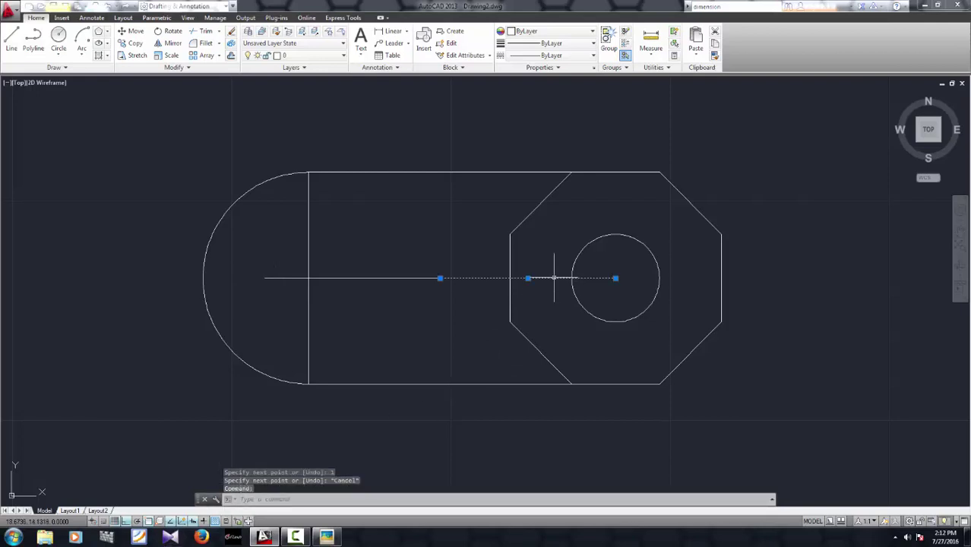
pyautogui.press('Delete')
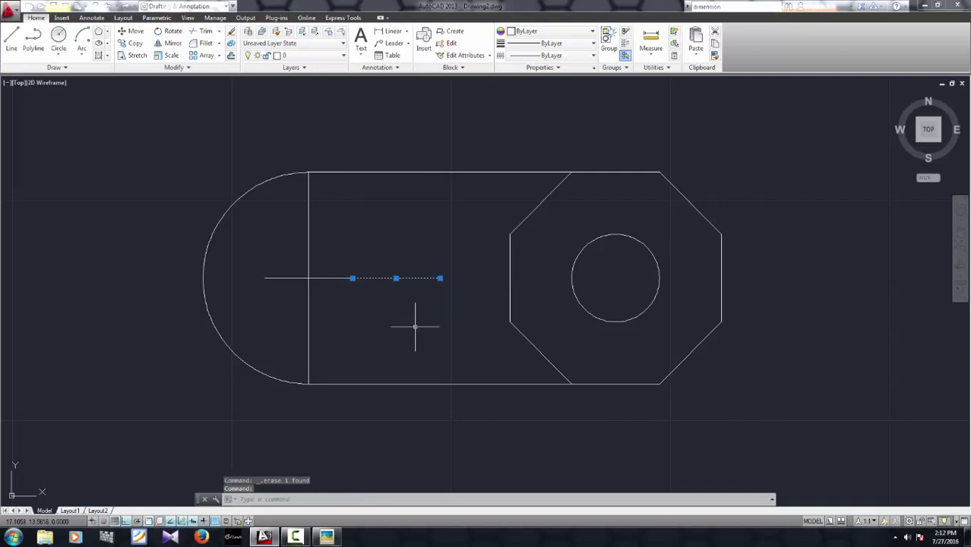
pyautogui.press('Escape')
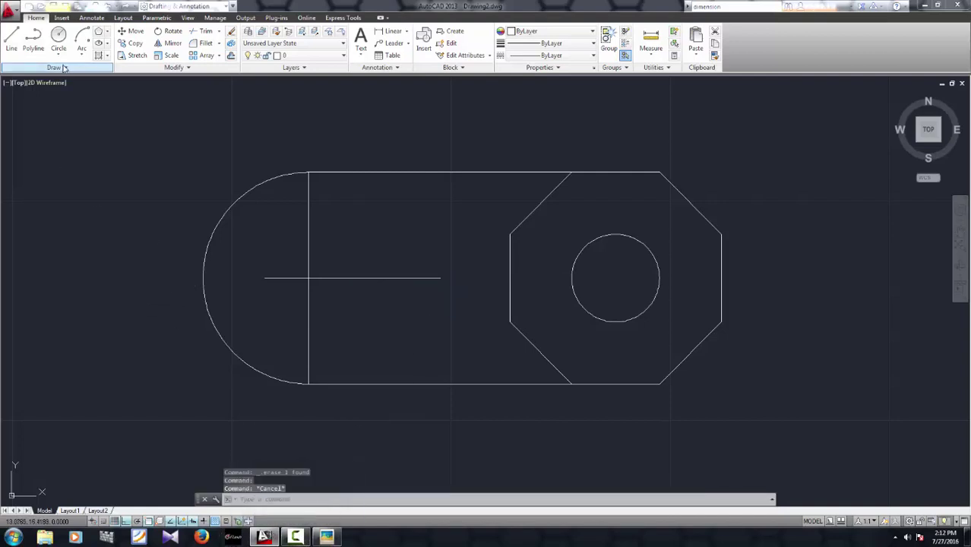
pyautogui.click(327, 536)
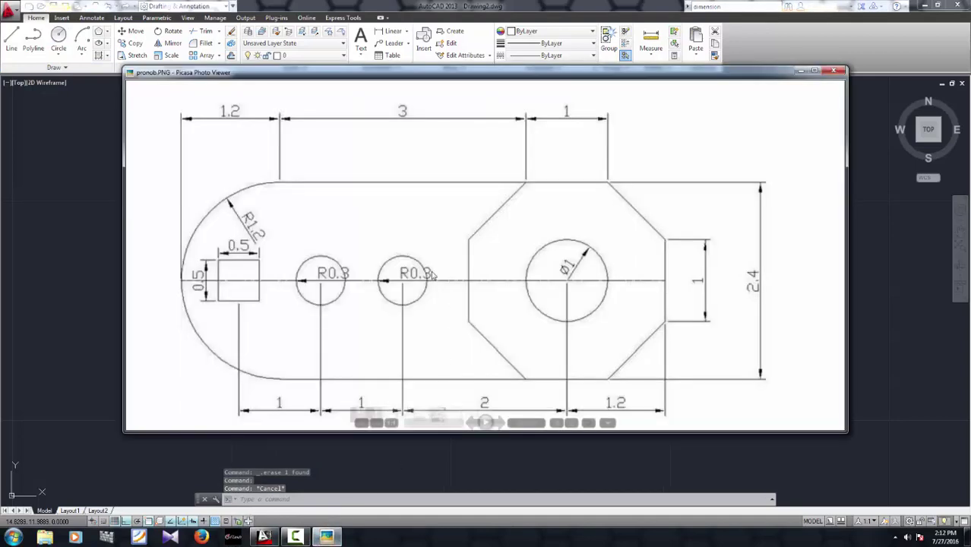
pyautogui.click(43, 238)
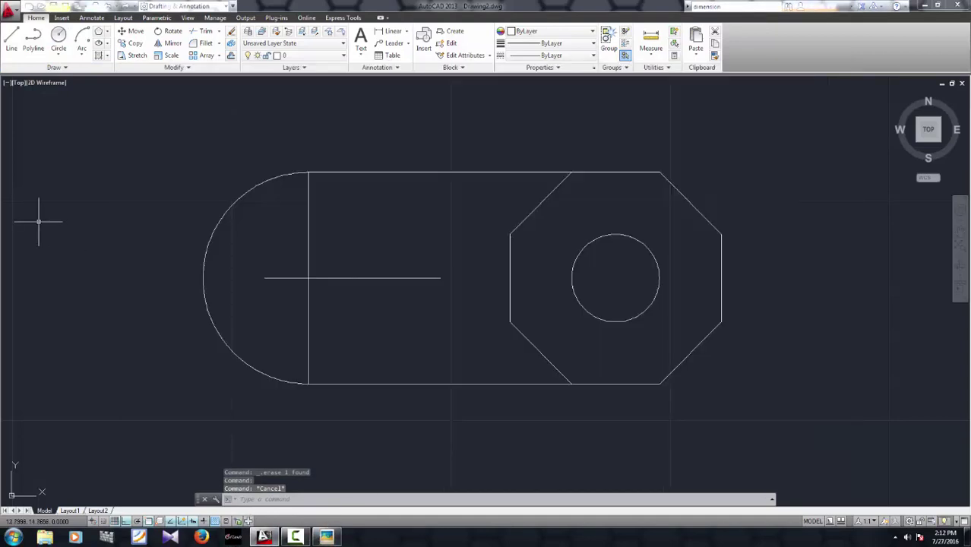
# Step: Draw a 0.3-radius circle at the guide line's right end and erase that guide segment
pyautogui.click(59, 38)
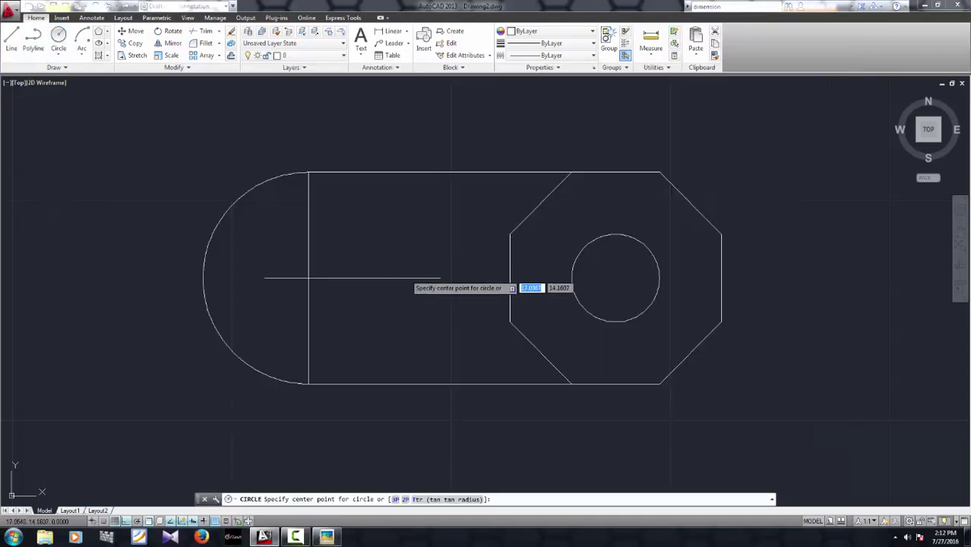
pyautogui.click(439, 278)
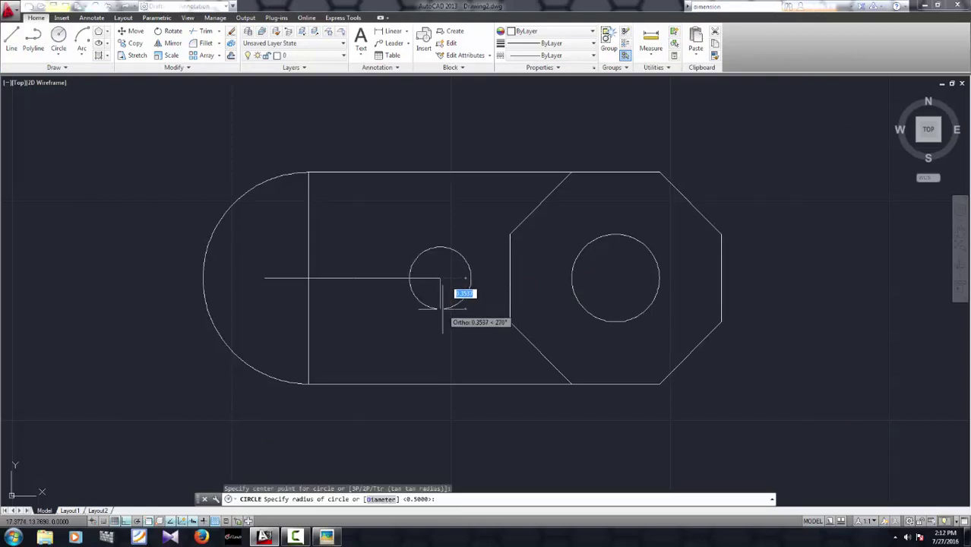
pyautogui.write('0.3')
pyautogui.press('Return')
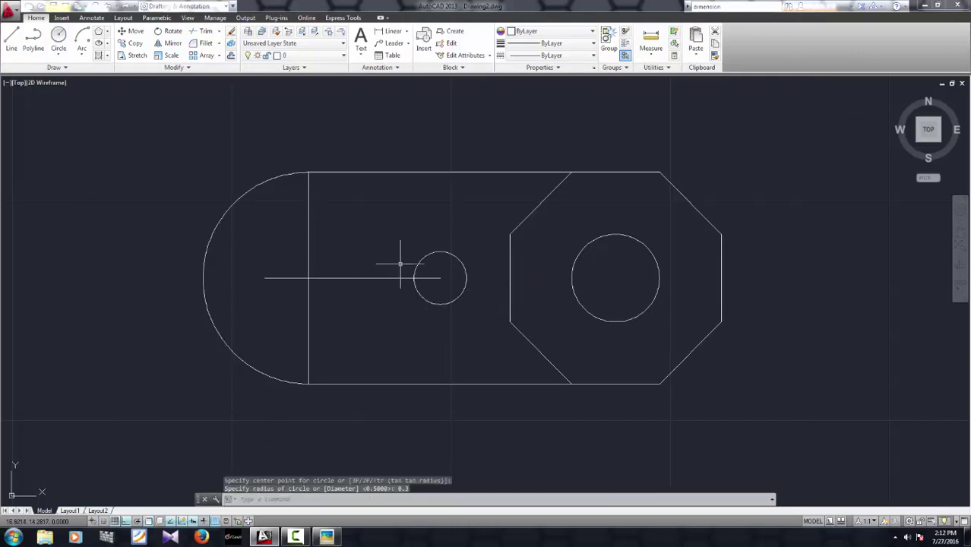
pyautogui.click(395, 278)
pyautogui.press('Delete')
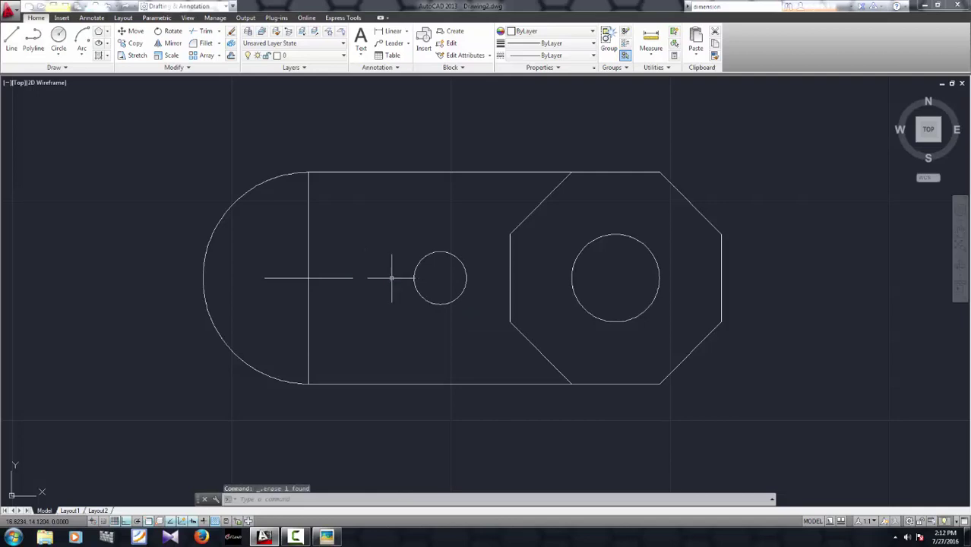
# Step: Draw a second 0.3-radius circle at the guide line's left end
pyautogui.click(58, 37)
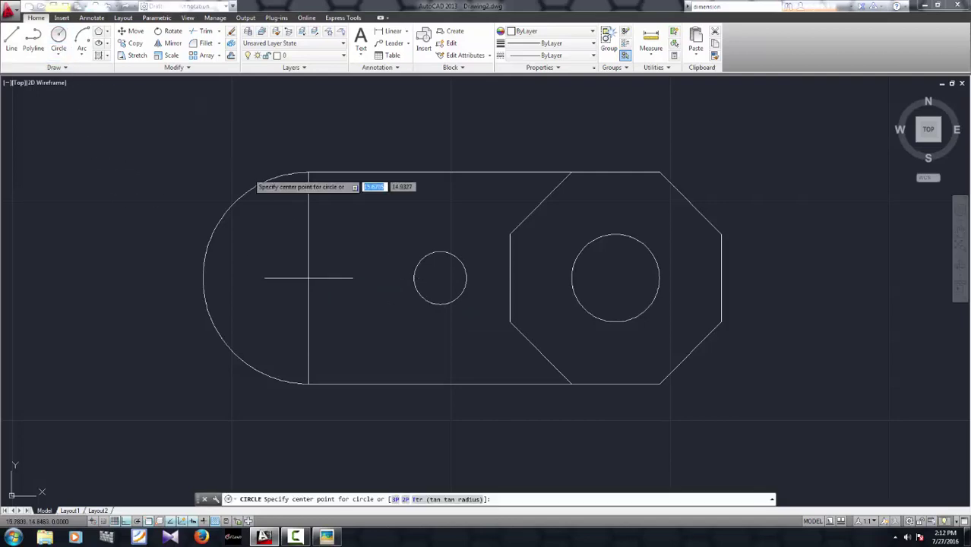
pyautogui.click(352, 278)
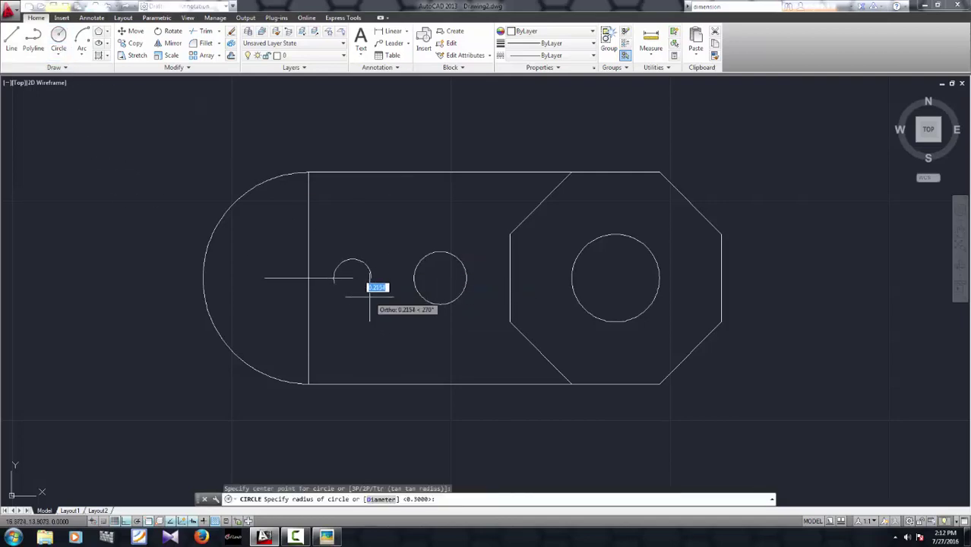
pyautogui.write('0.3')
pyautogui.press('Return')
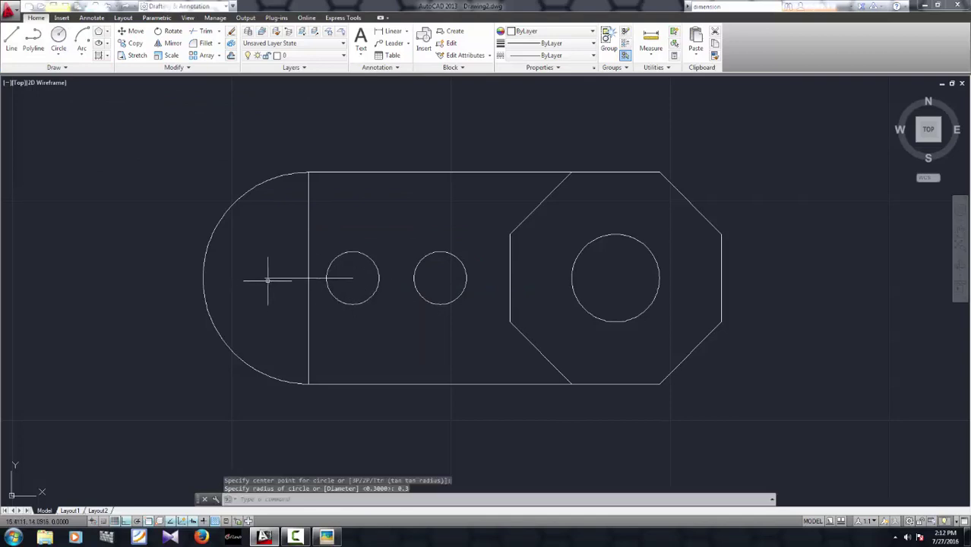
pyautogui.click(107, 31)
# Step: Start the square at the centre line's left end with 0.25 up and 0.25 left segments
pyautogui.click(121, 47)
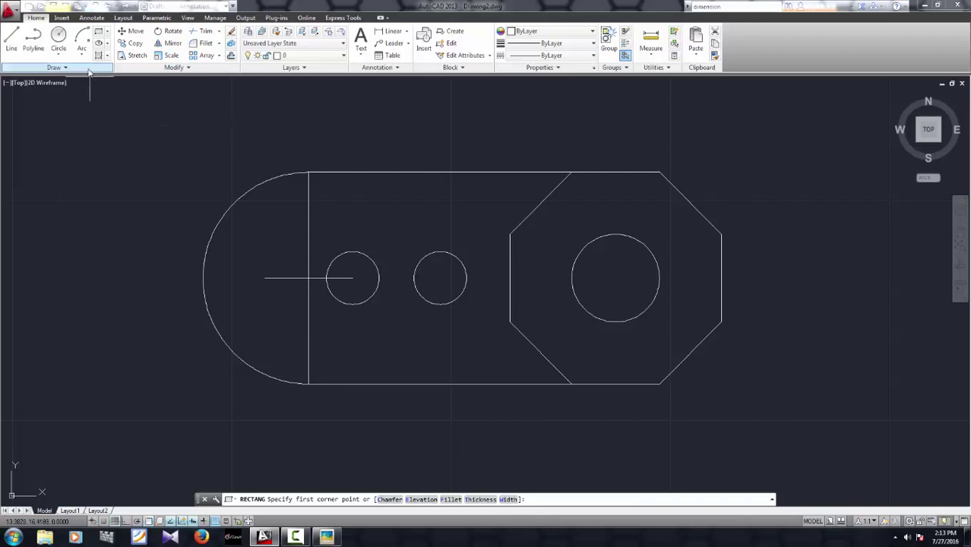
pyautogui.click(11, 38)
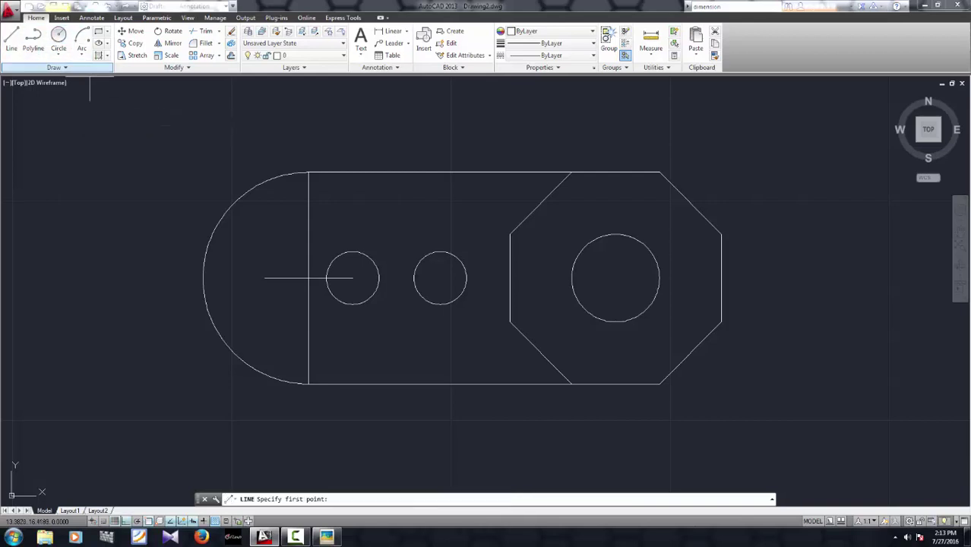
pyautogui.click(263, 277)
pyautogui.write('0.25')
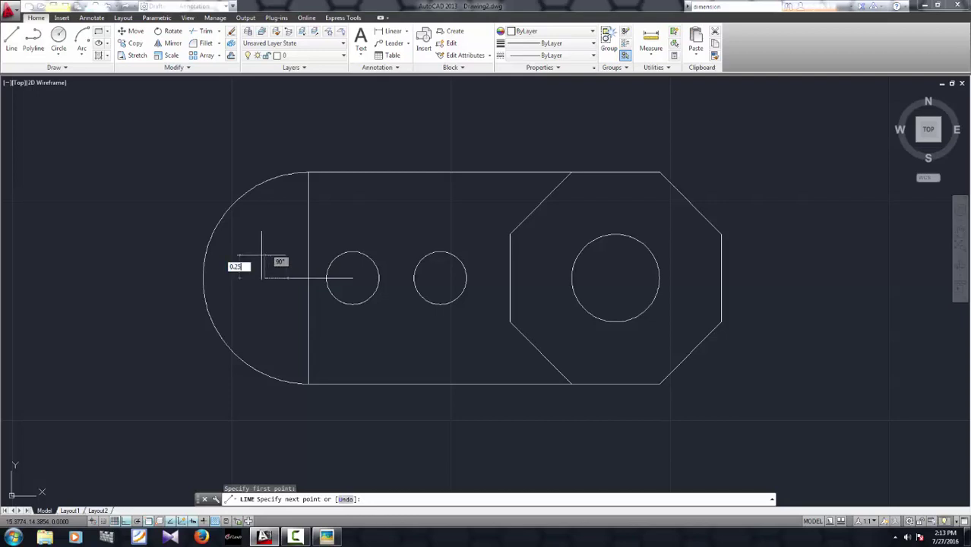
pyautogui.press('Return')
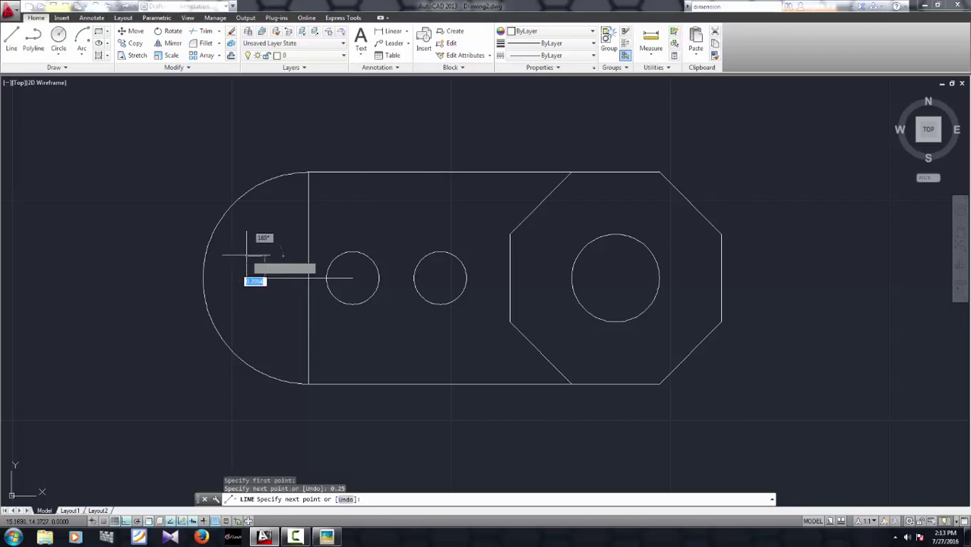
pyautogui.write('2')
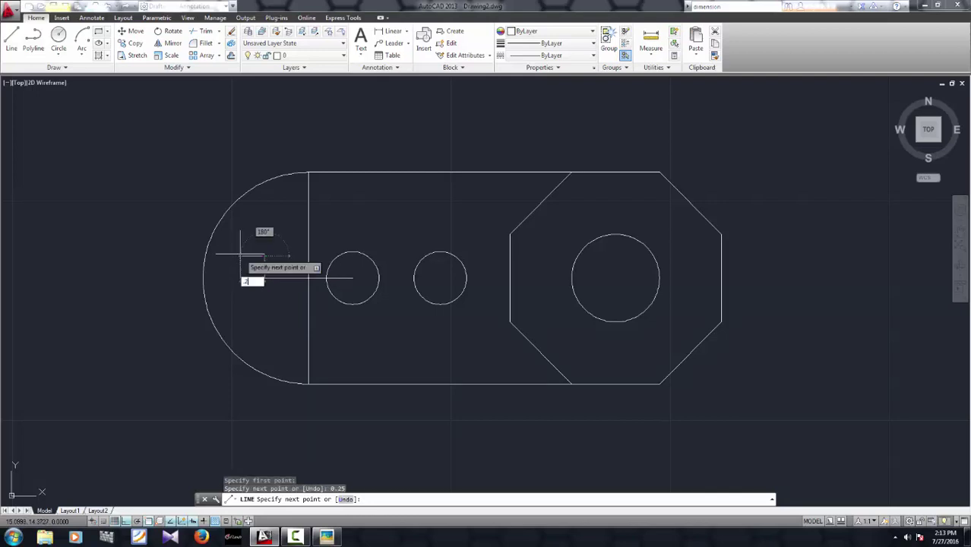
pyautogui.press('Return')
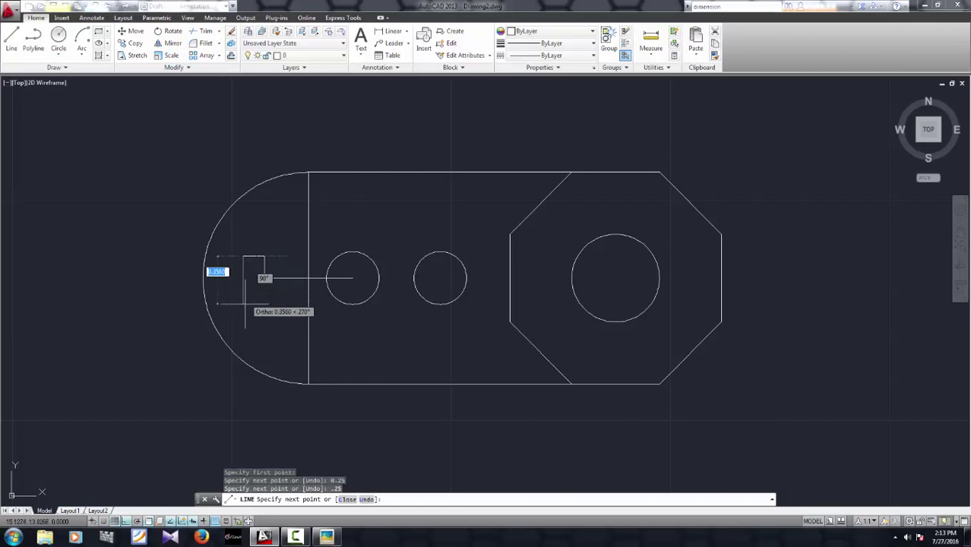
# Step: Finish the 0.5 square's left, bottom and right sides, then select the inner helper lines
pyautogui.write('0')
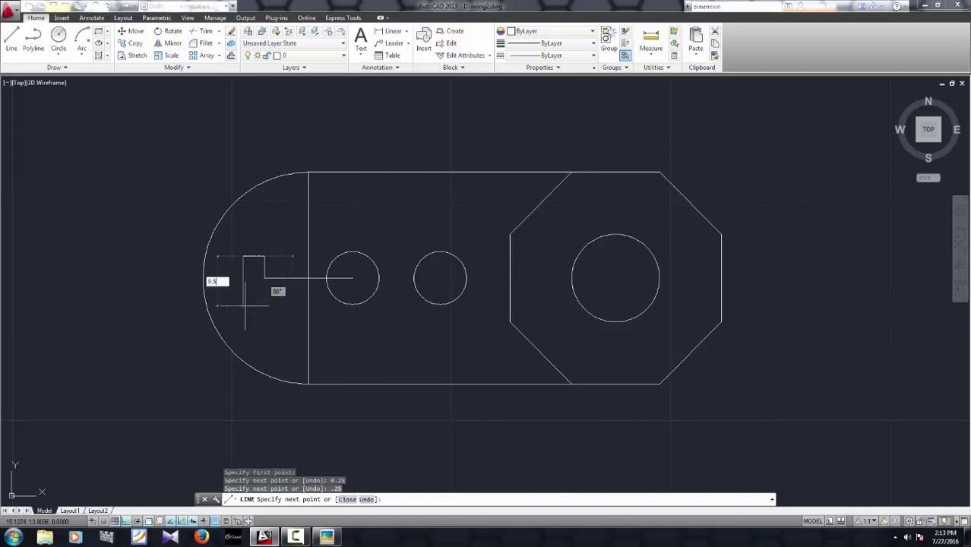
pyautogui.press('Return')
pyautogui.write('0')
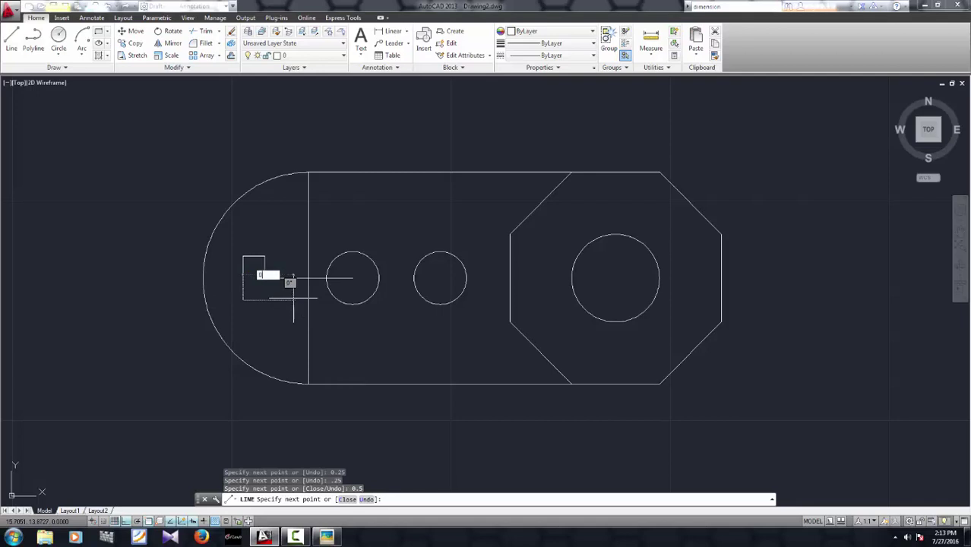
pyautogui.write('.5')
pyautogui.press('Return')
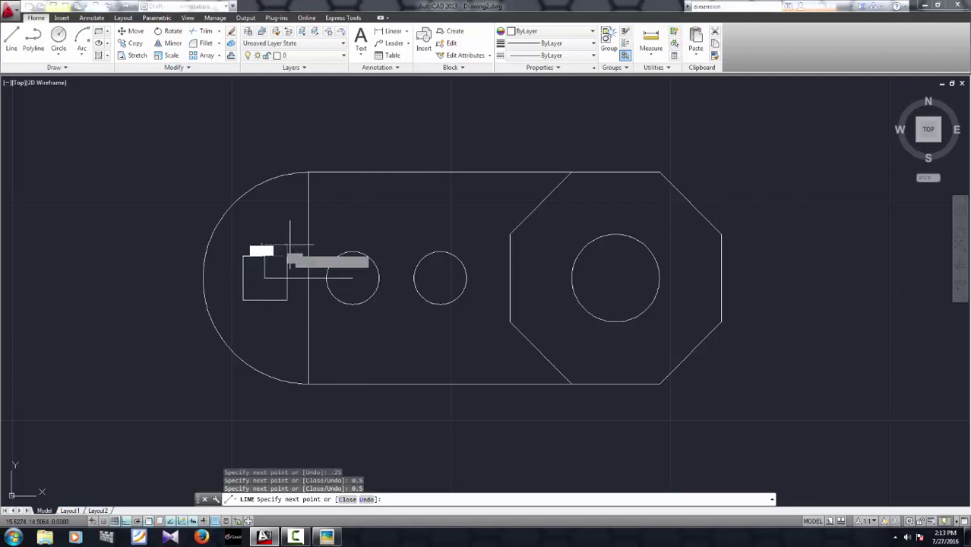
pyautogui.press('Return')
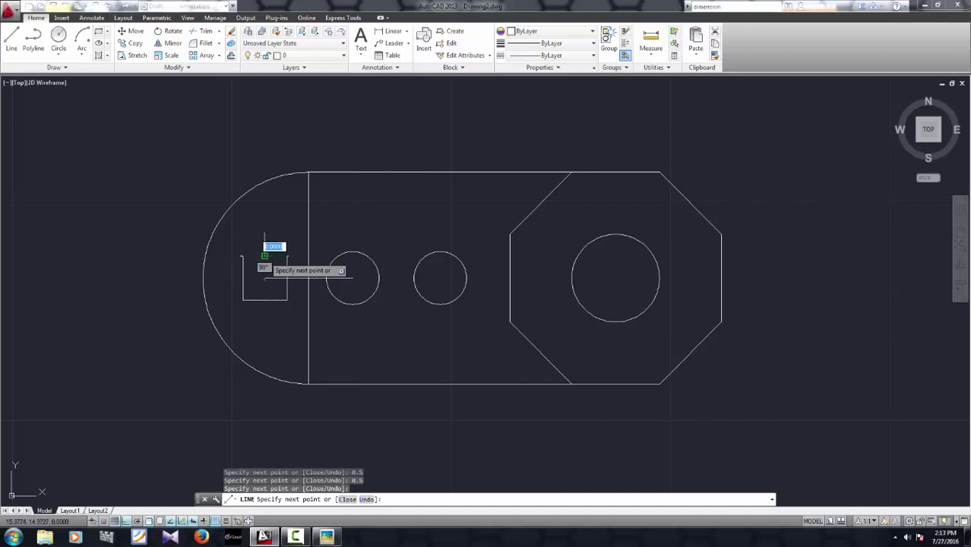
pyautogui.press('Escape')
pyautogui.click(265, 266)
pyautogui.click(268, 277)
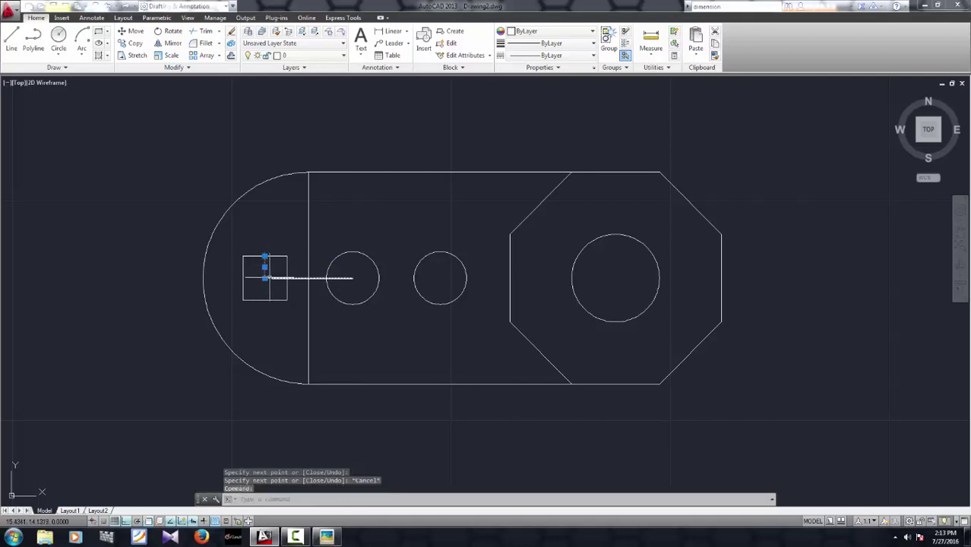
# Step: Erase the vertical line inside the square, the centreline stub and the rounded-end divider line
pyautogui.press('Delete')
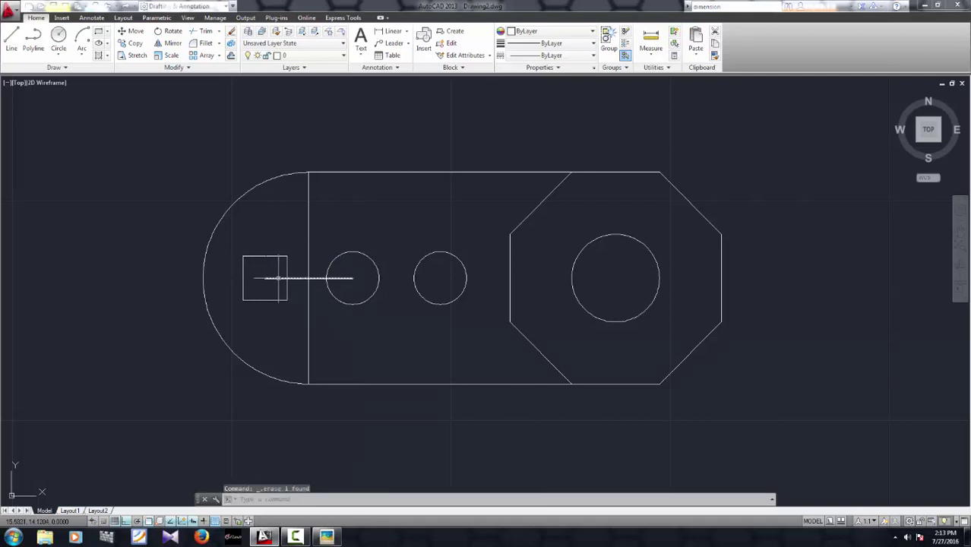
pyautogui.press('Delete')
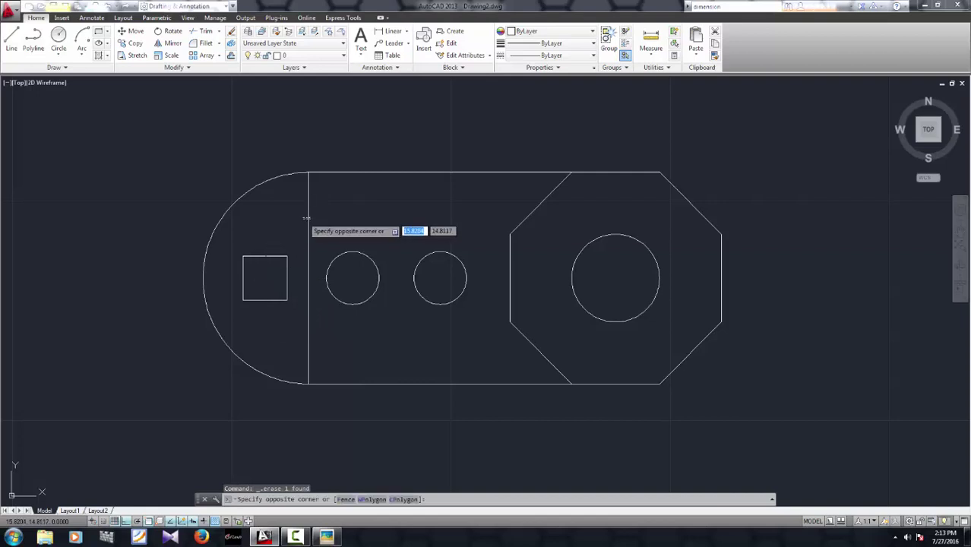
pyautogui.click(307, 217)
pyautogui.press('Delete')
# Step: Recentre the plate in the view and bring up the pronob.PNG reference in Picasa
pyautogui.scroll(-2, 343, 331)
pyautogui.scroll(2, 355, 325)
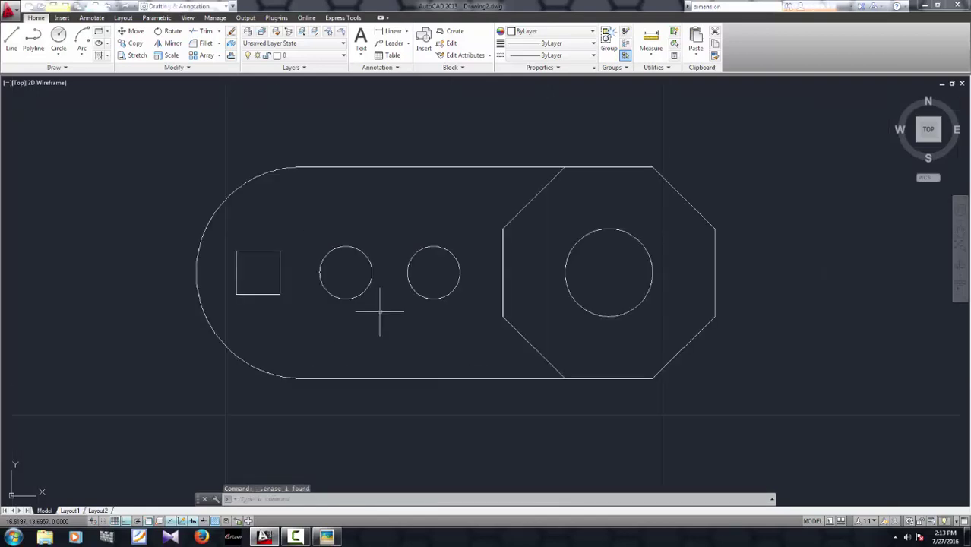
pyautogui.moveTo(416, 286); pyautogui.dragTo(376, 303, button='middle')
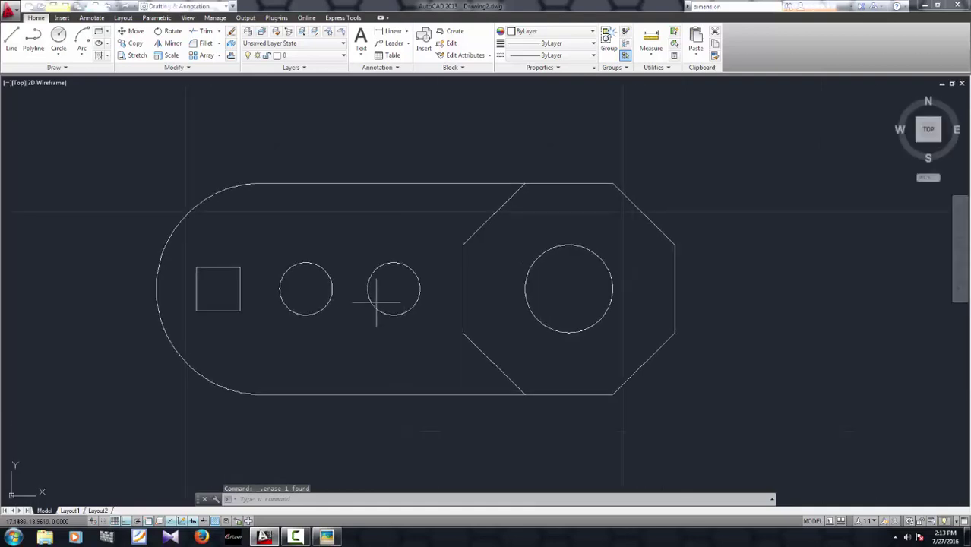
pyautogui.click(326, 536)
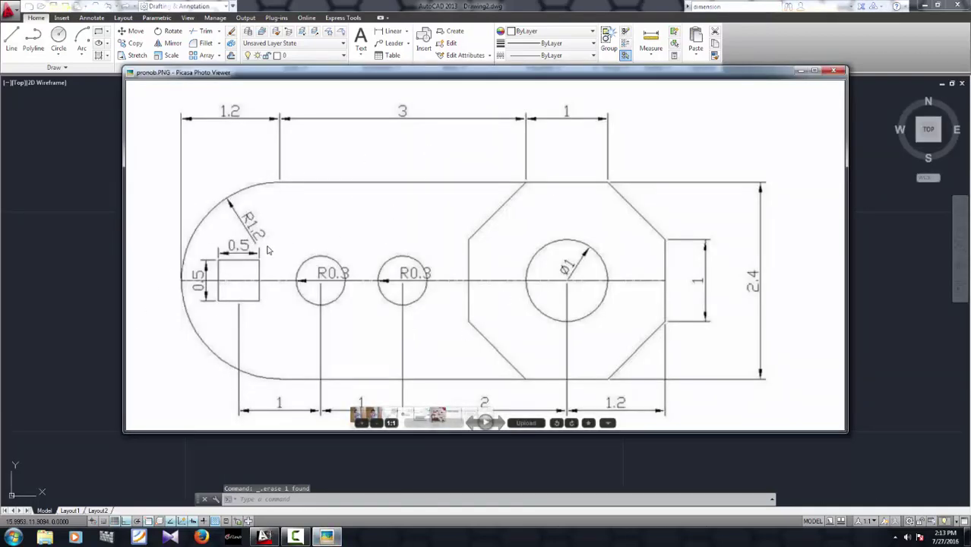
# Step: Close the reference, window-select the whole plate to check it, then return to AutoCAD's finished drawing
pyautogui.press('Escape')
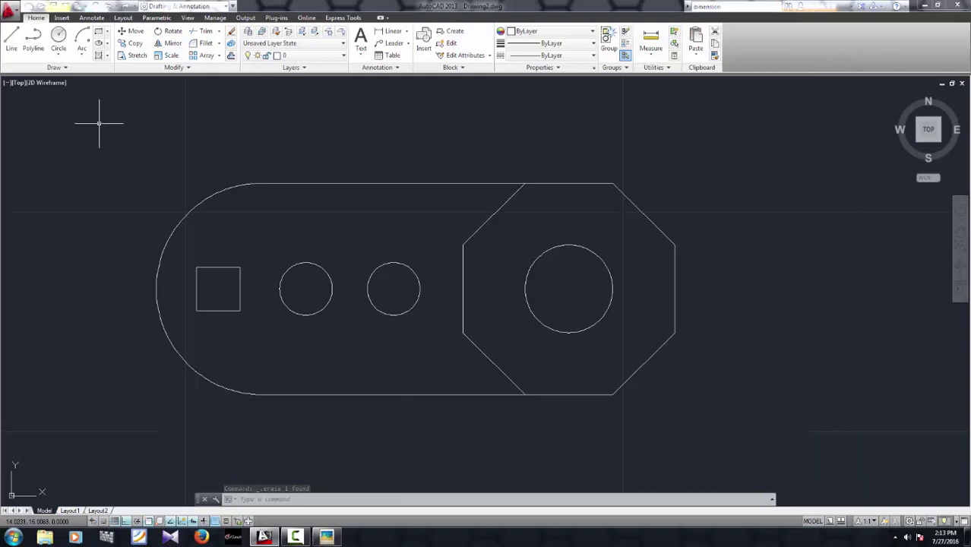
pyautogui.moveTo(111, 138); pyautogui.dragTo(729, 408)
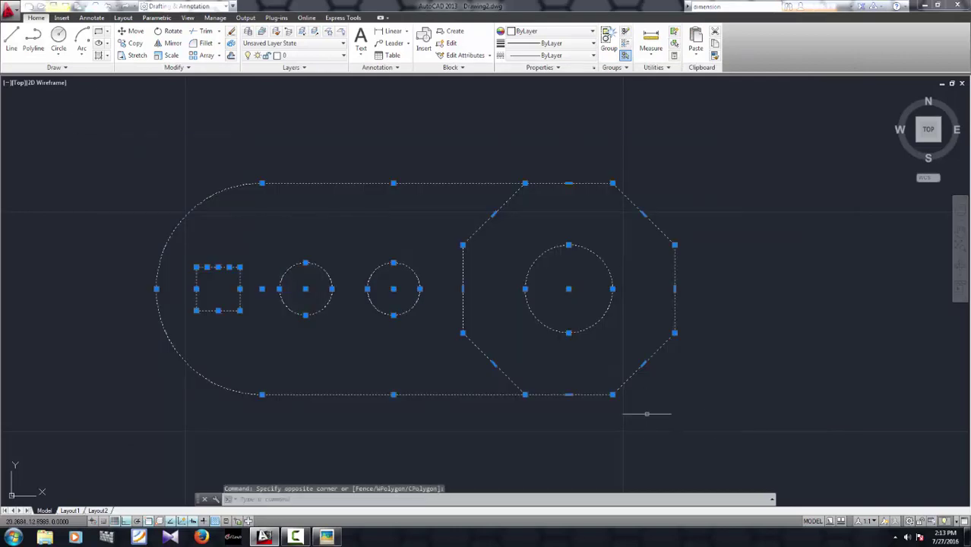
pyautogui.press('Escape')
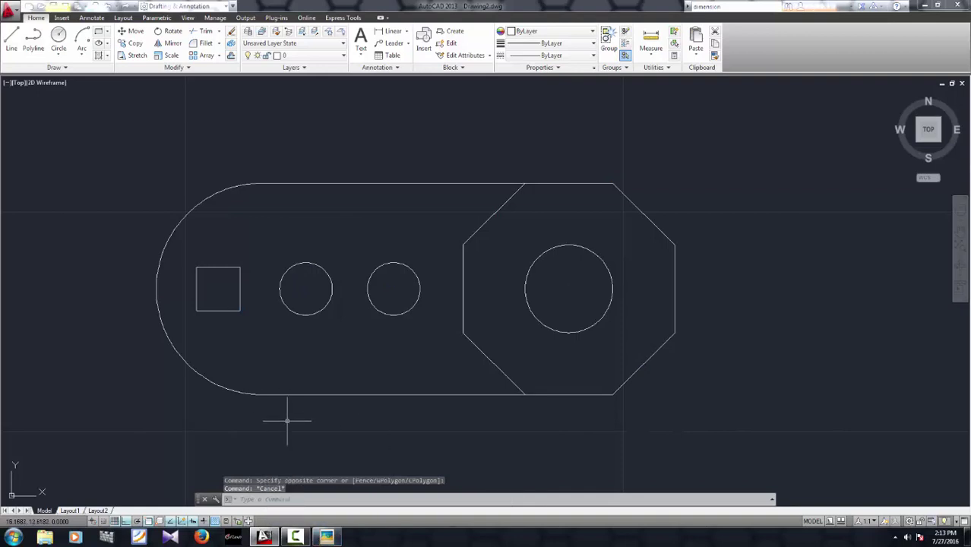
pyautogui.click(327, 537)
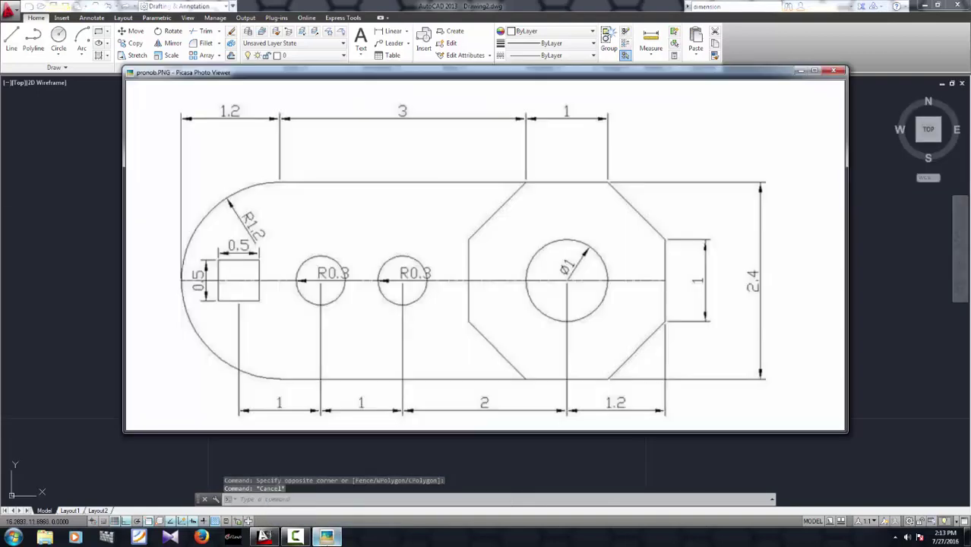
pyautogui.click(75, 387)
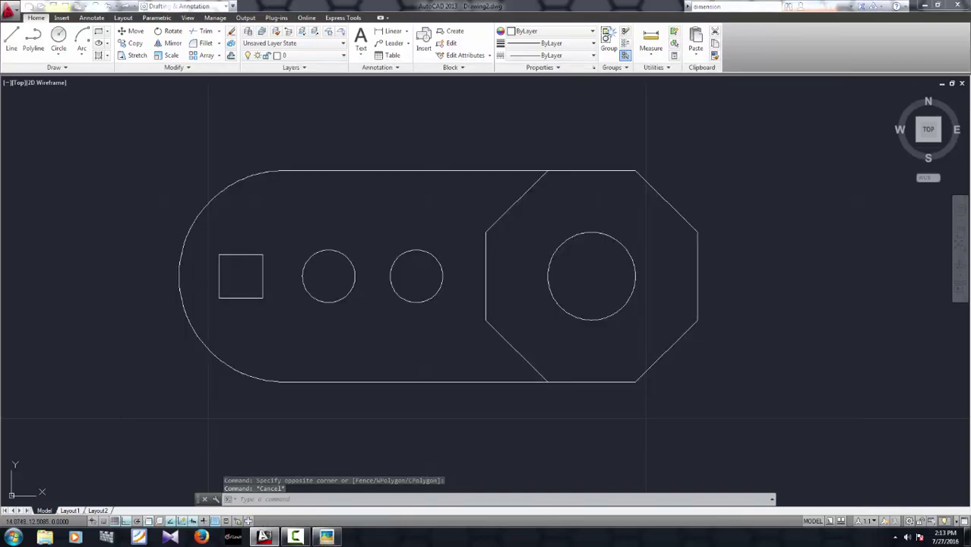